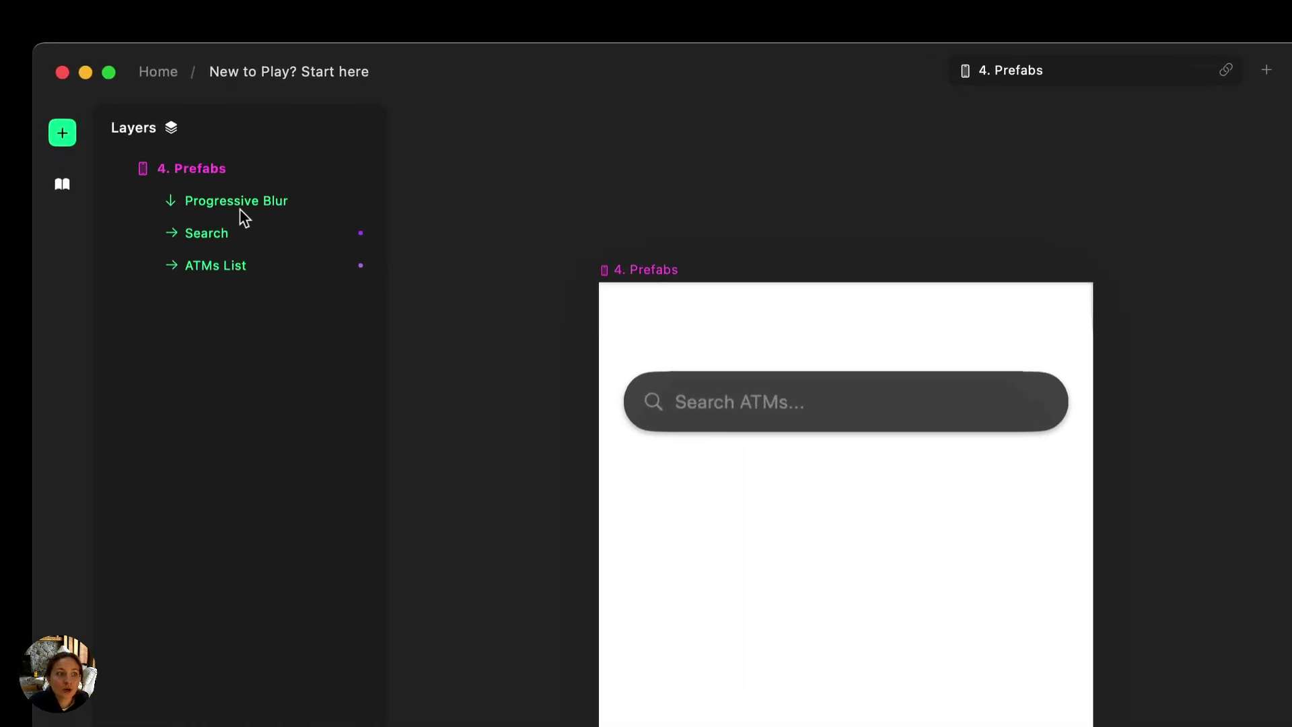
Place a Date Picker on the empty canvas beside the 4. Prefabs page
{"action": "left_click", "coordinate": [27, 58]}
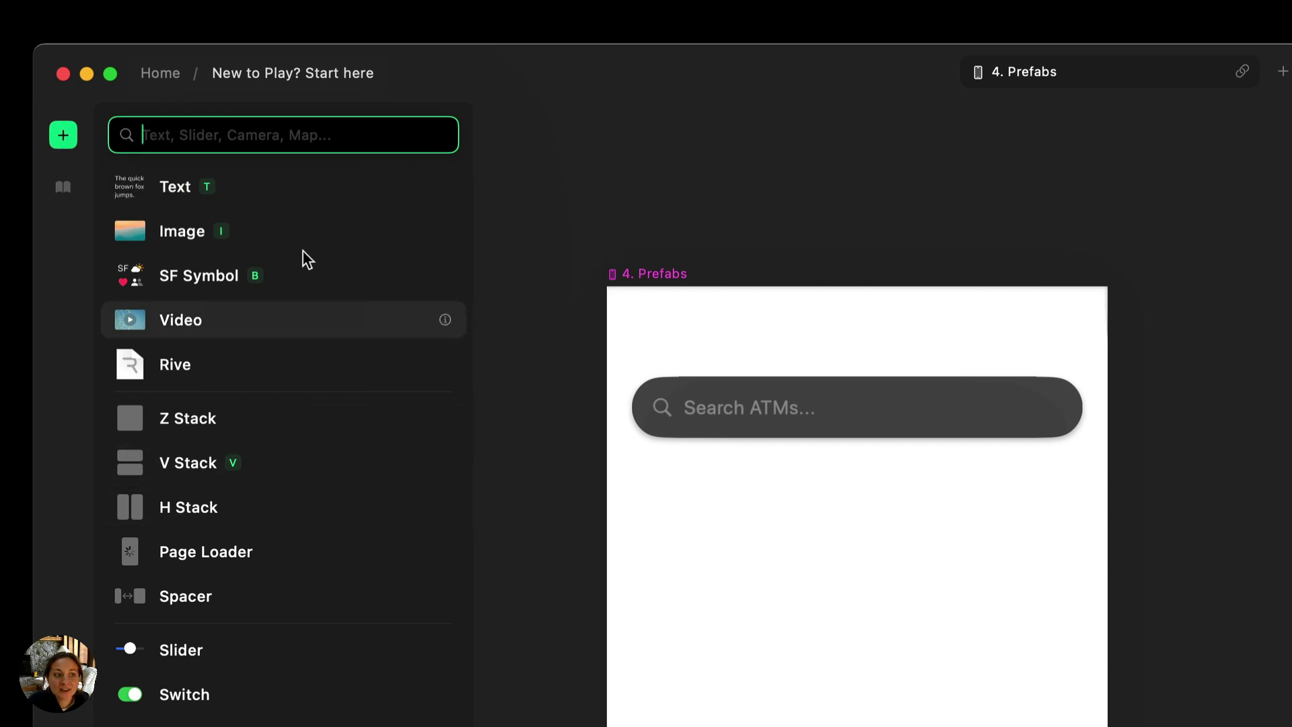
{"action": "scroll", "coordinate": [296, 514], "scroll_direction": "down", "scroll_amount": 10}
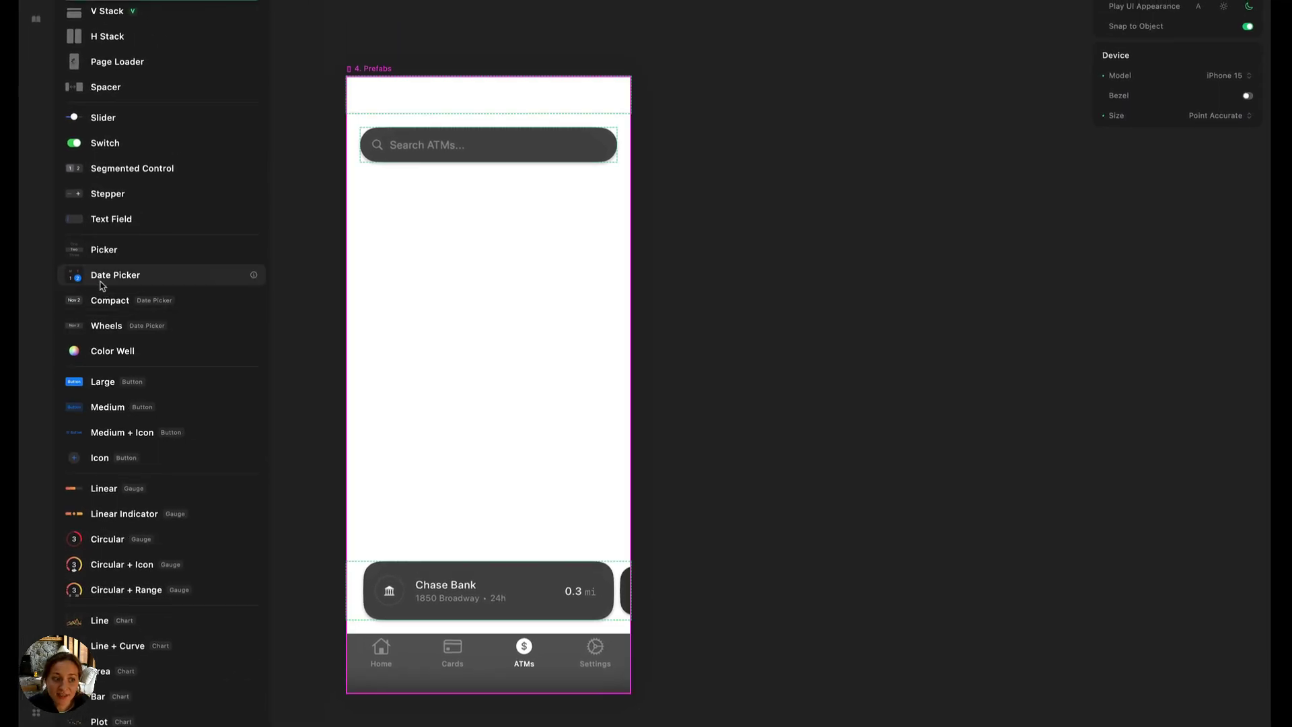
{"action": "left_click_drag", "start_coordinate": [101, 286], "coordinate": [735, 152]}
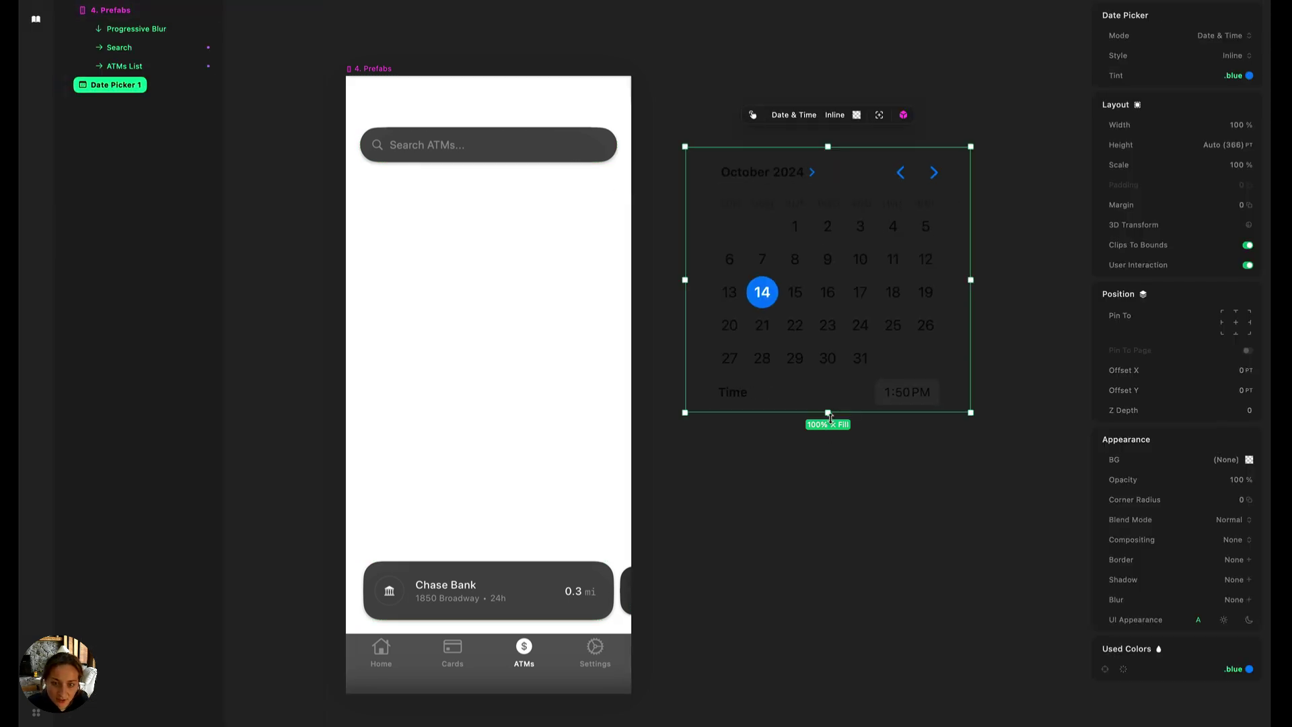
Set the date picker's height to Fill and give it a white FFFFFF background
{"action": "left_click", "coordinate": [828, 429]}
{"action": "left_click", "coordinate": [865, 422]}
{"action": "left_click", "coordinate": [1249, 460]}
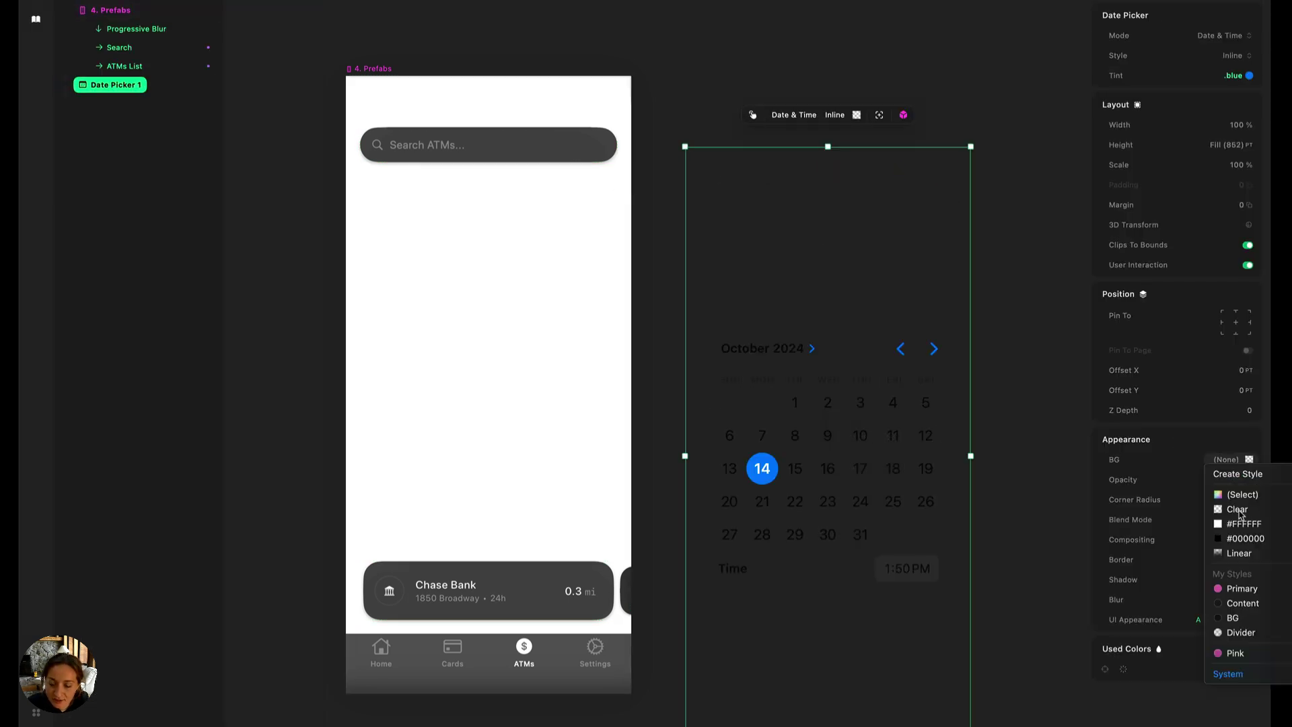
{"action": "left_click", "coordinate": [1239, 482]}
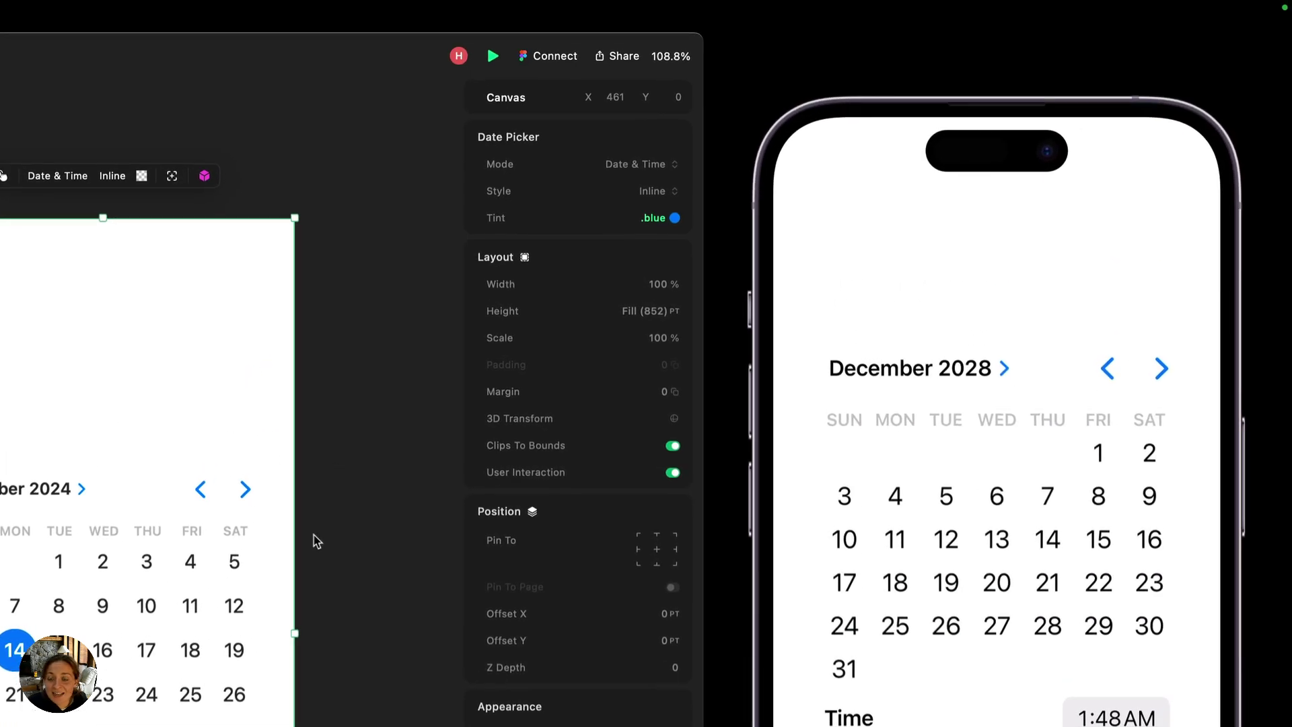
Set the date picker's mode to Date
{"action": "scroll", "coordinate": [313, 533], "scroll_direction": "down", "scroll_amount": 5}
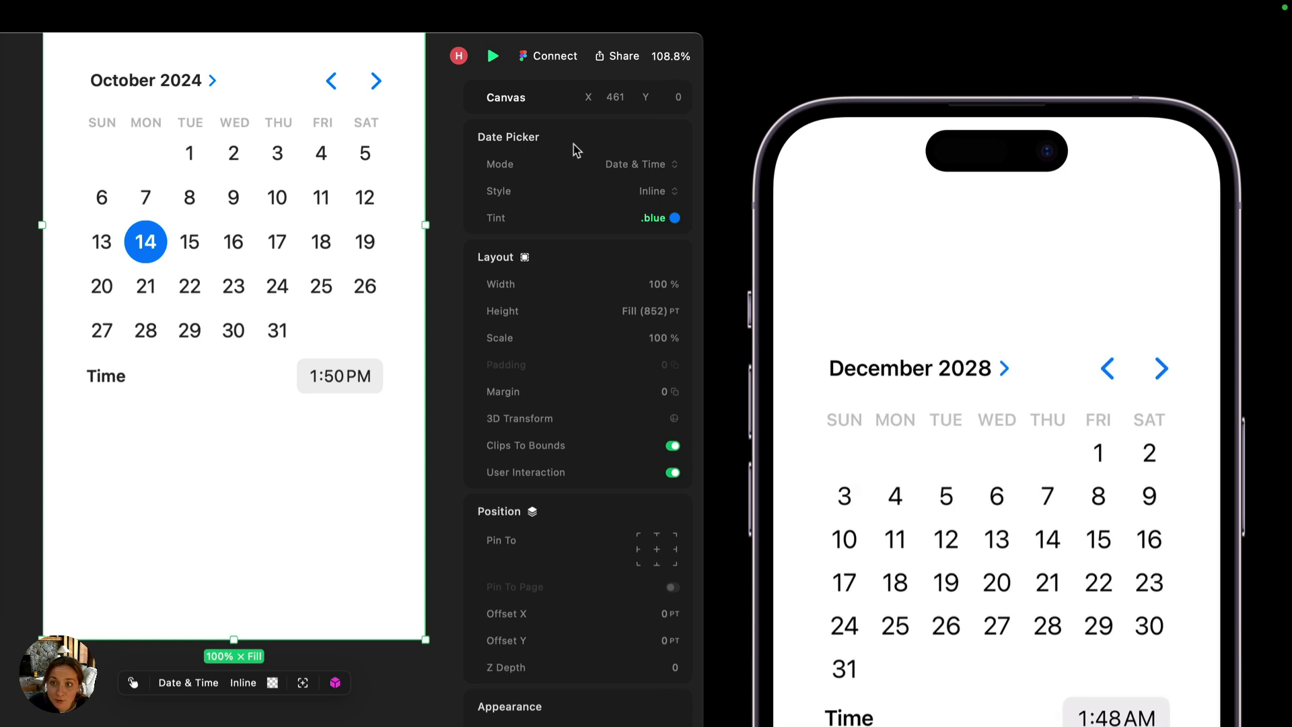
{"action": "left_click", "coordinate": [644, 170]}
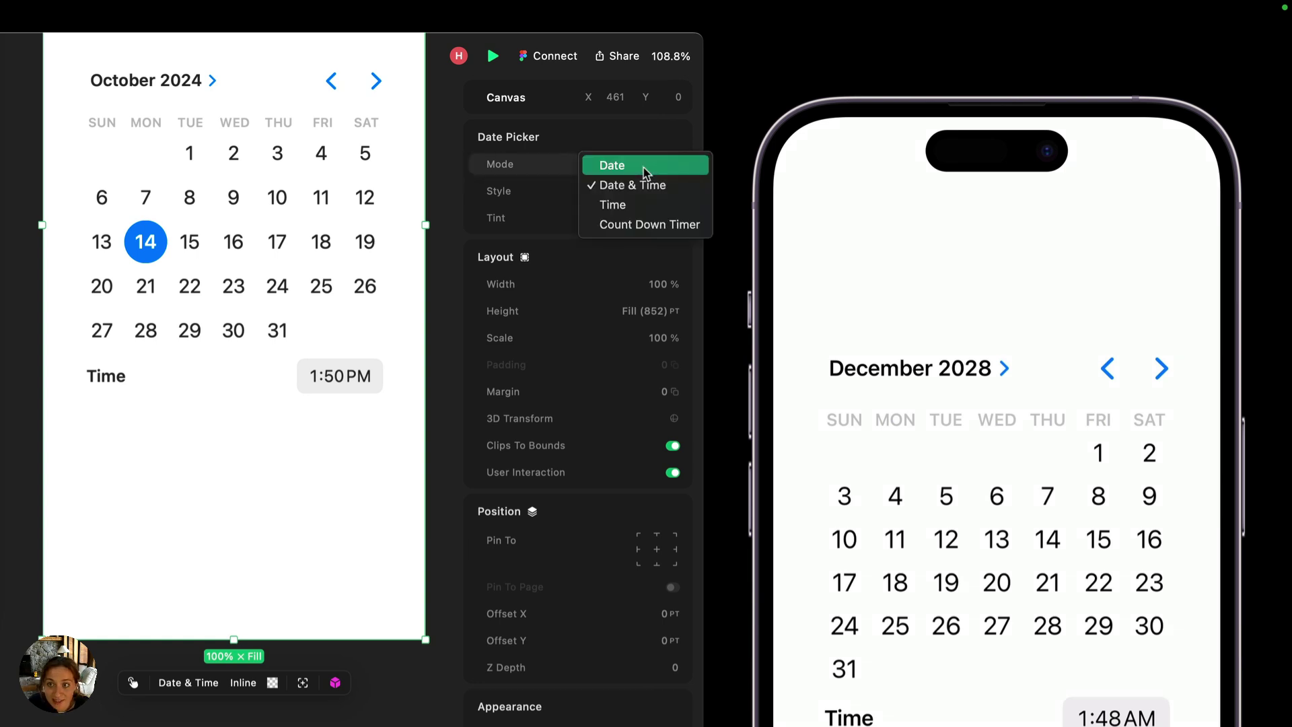
{"action": "left_click", "coordinate": [635, 210]}
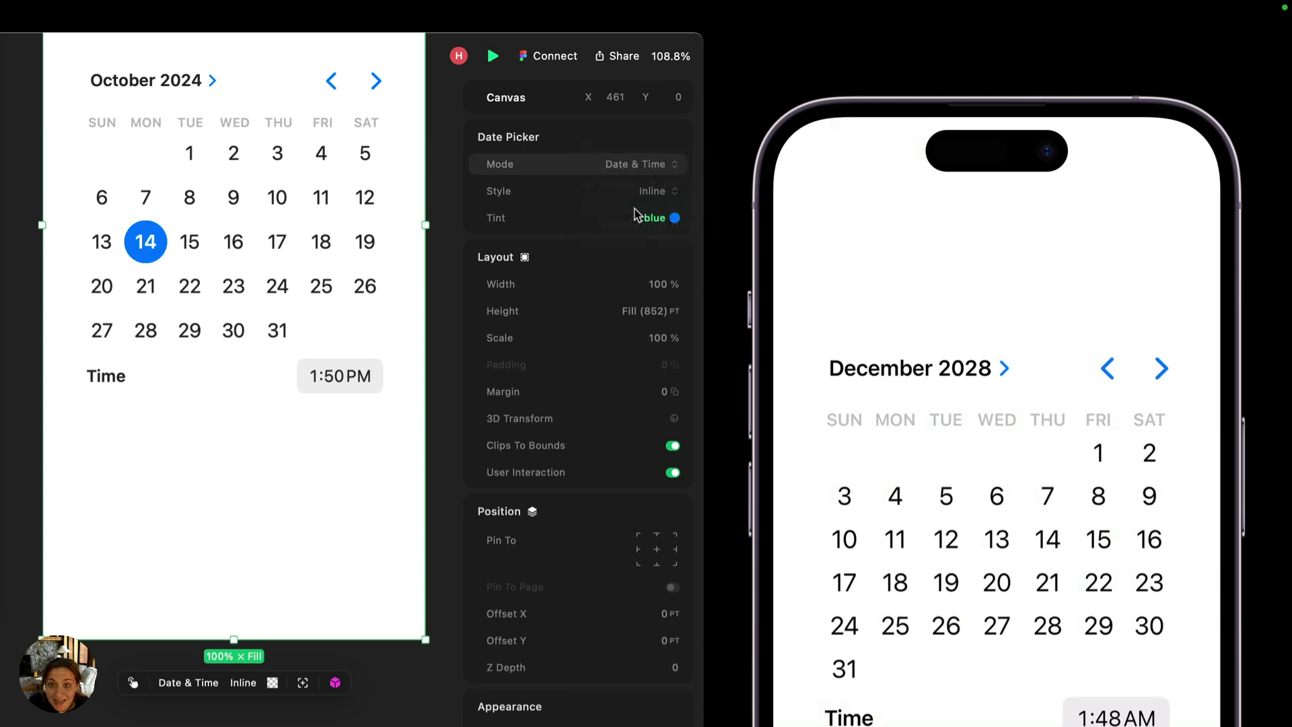
{"action": "left_click", "coordinate": [647, 168]}
{"action": "left_click", "coordinate": [641, 150]}
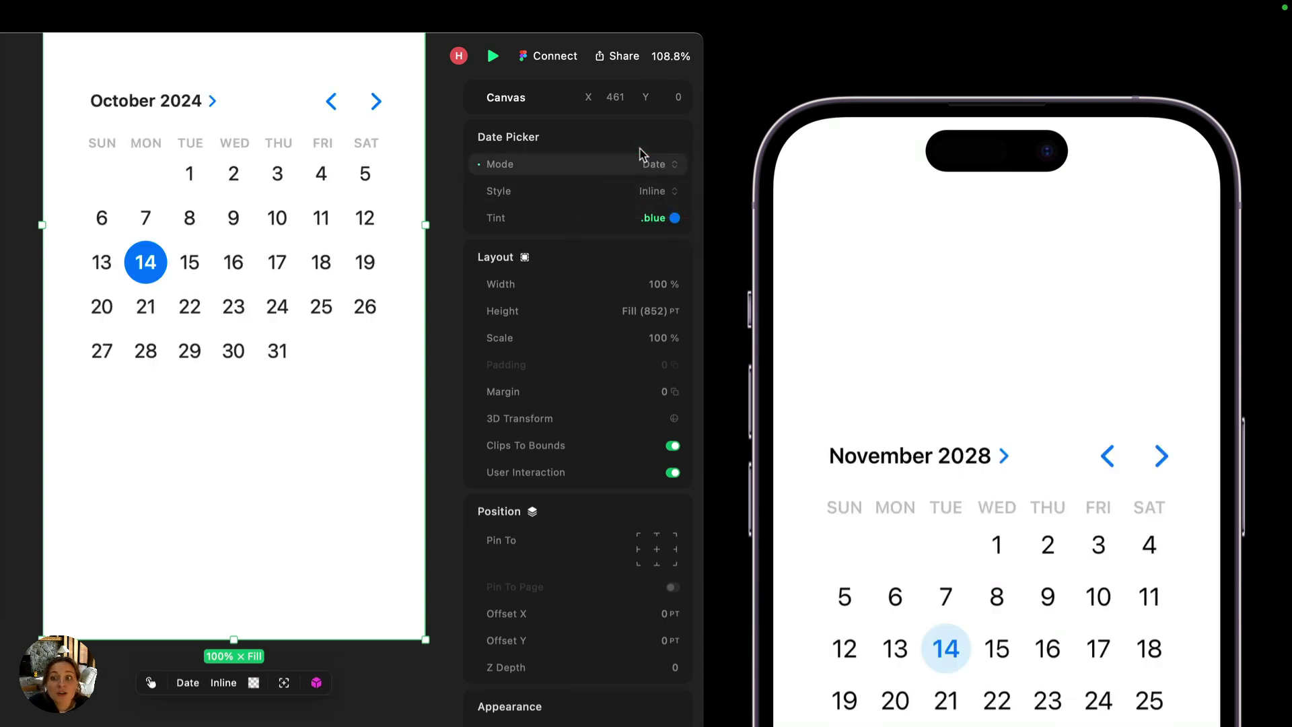
Review the date picker's style options and set its tint to .purple
{"action": "left_click", "coordinate": [657, 193]}
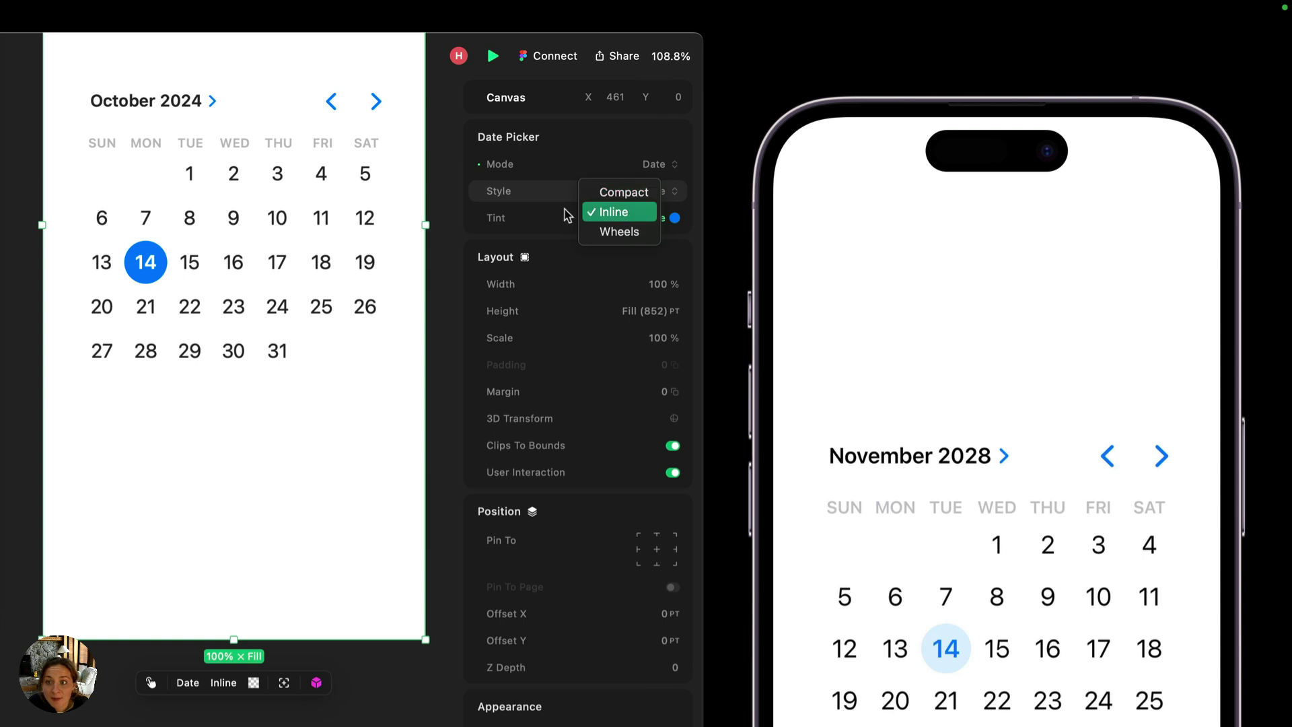
{"action": "left_click", "coordinate": [541, 227]}
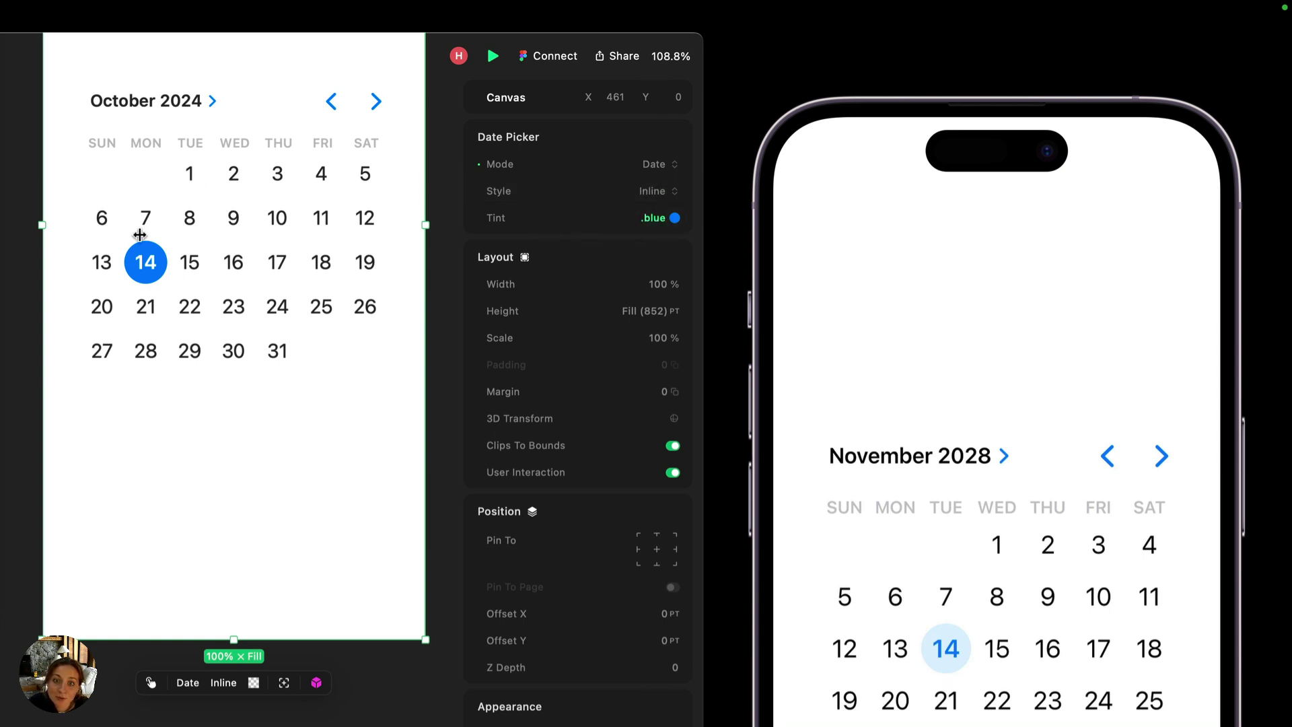
{"action": "left_click", "coordinate": [642, 222]}
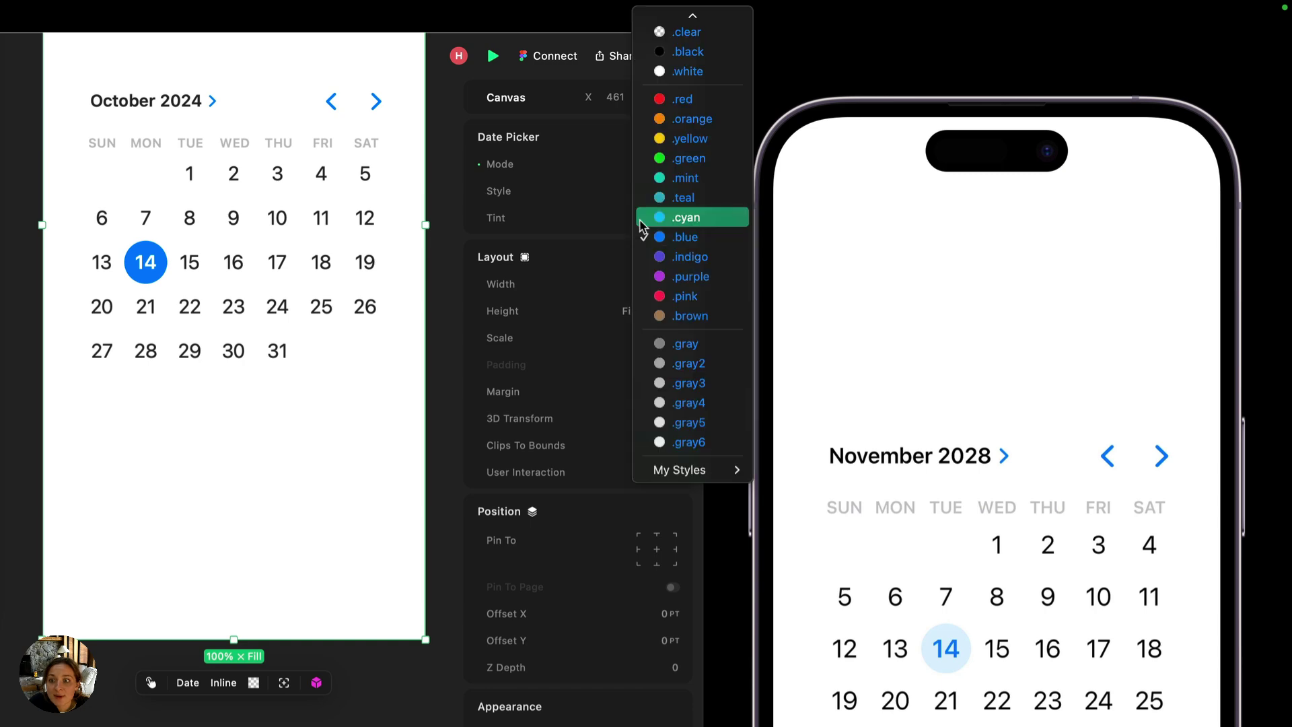
{"action": "left_click", "coordinate": [673, 276]}
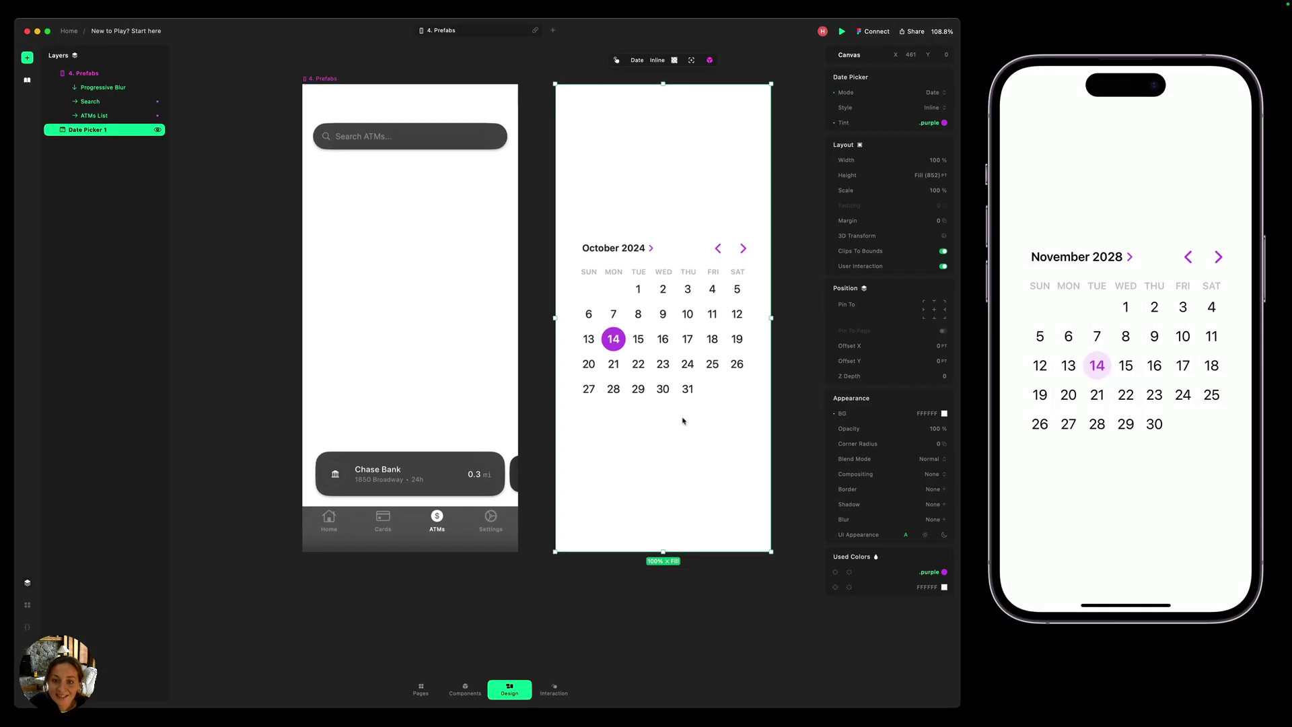
Delete the date picker and place a Map on the empty canvas beside the page
{"action": "key", "text": "Delete"}
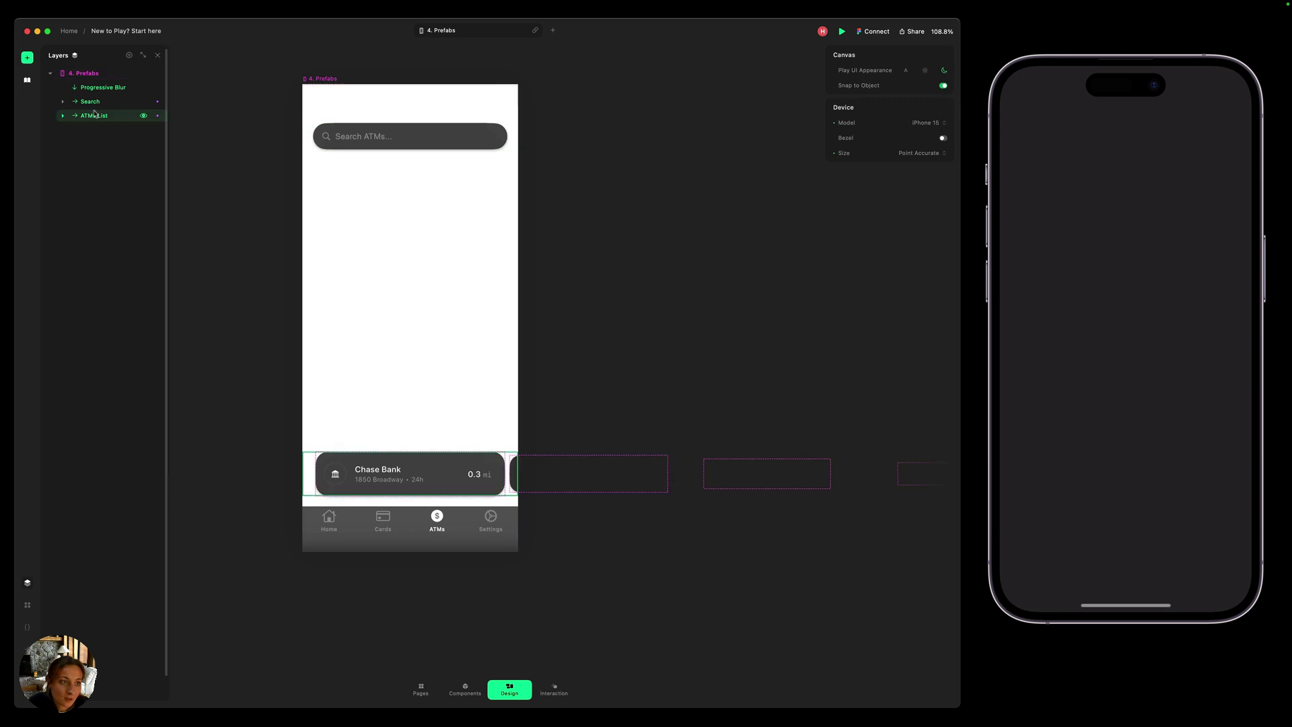
{"action": "left_click", "coordinate": [27, 57]}
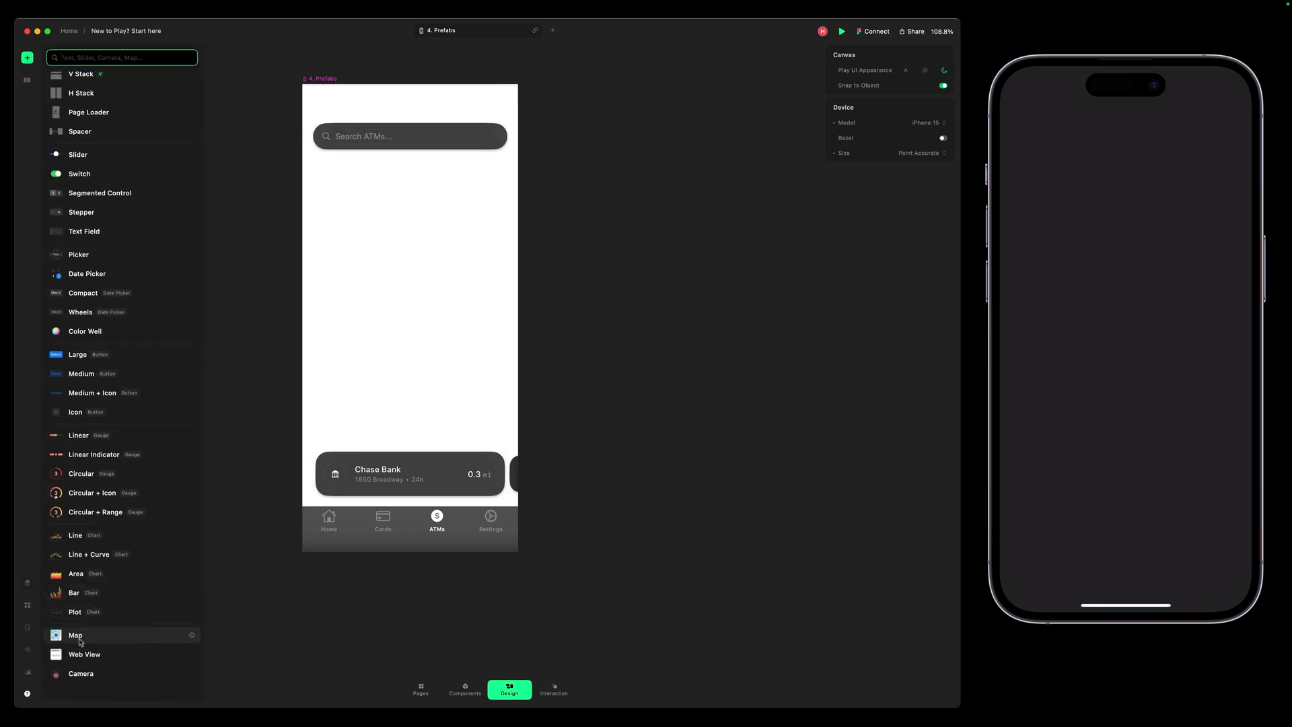
{"action": "left_click_drag", "start_coordinate": [75, 633], "coordinate": [598, 129]}
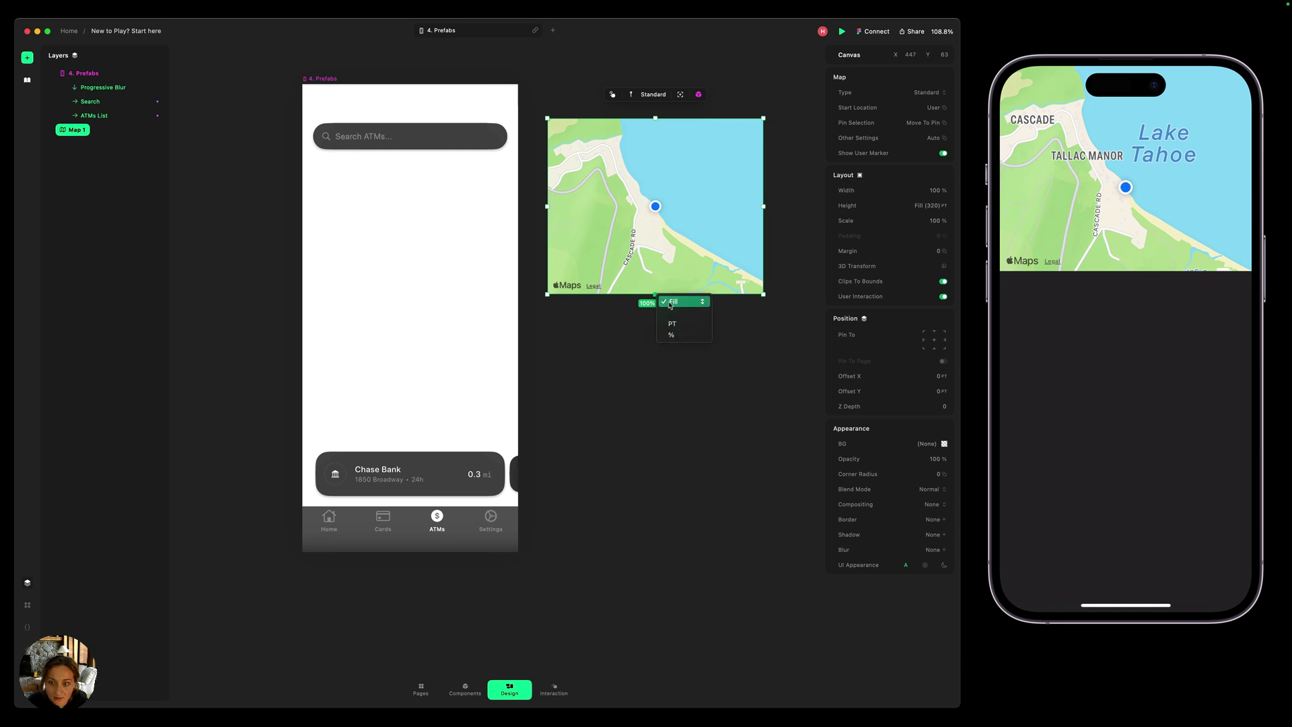
Set the map's height to Fill, pinned to the top-left corner, and move it into the 4. Prefabs page behind the other layers
{"action": "double_click", "coordinate": [657, 297]}
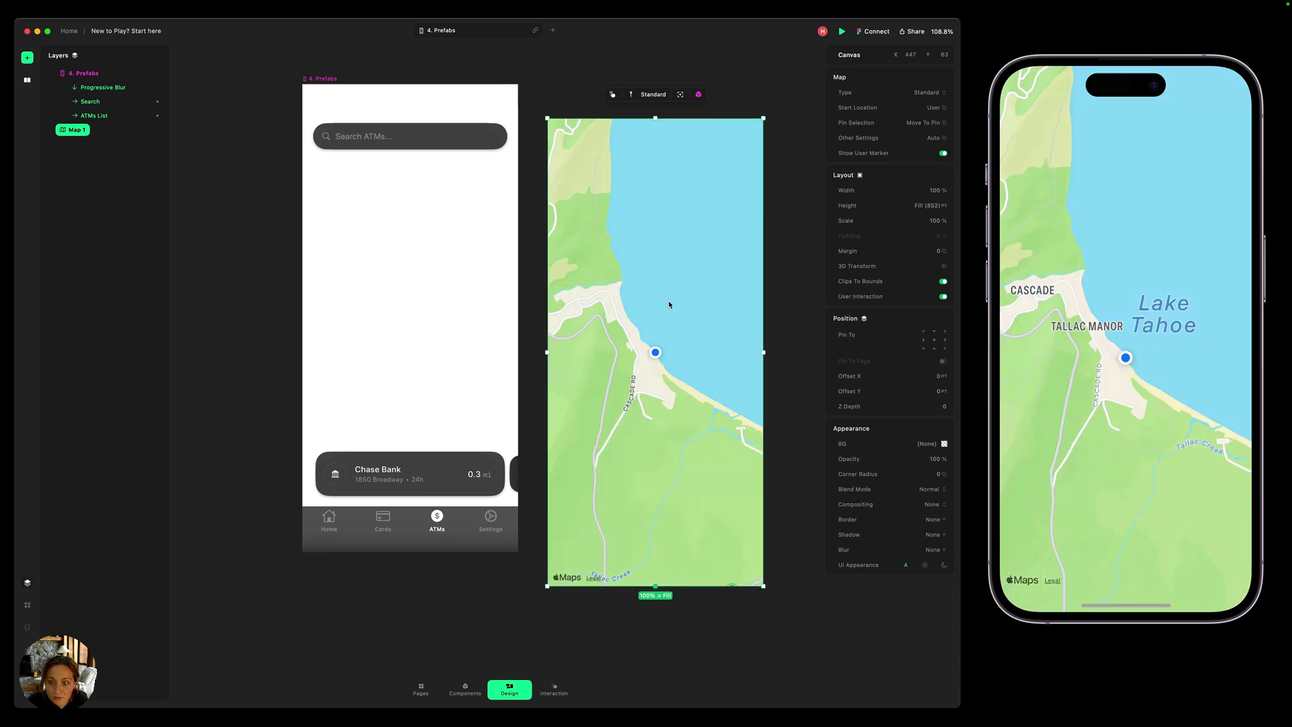
{"action": "left_click", "coordinate": [924, 332]}
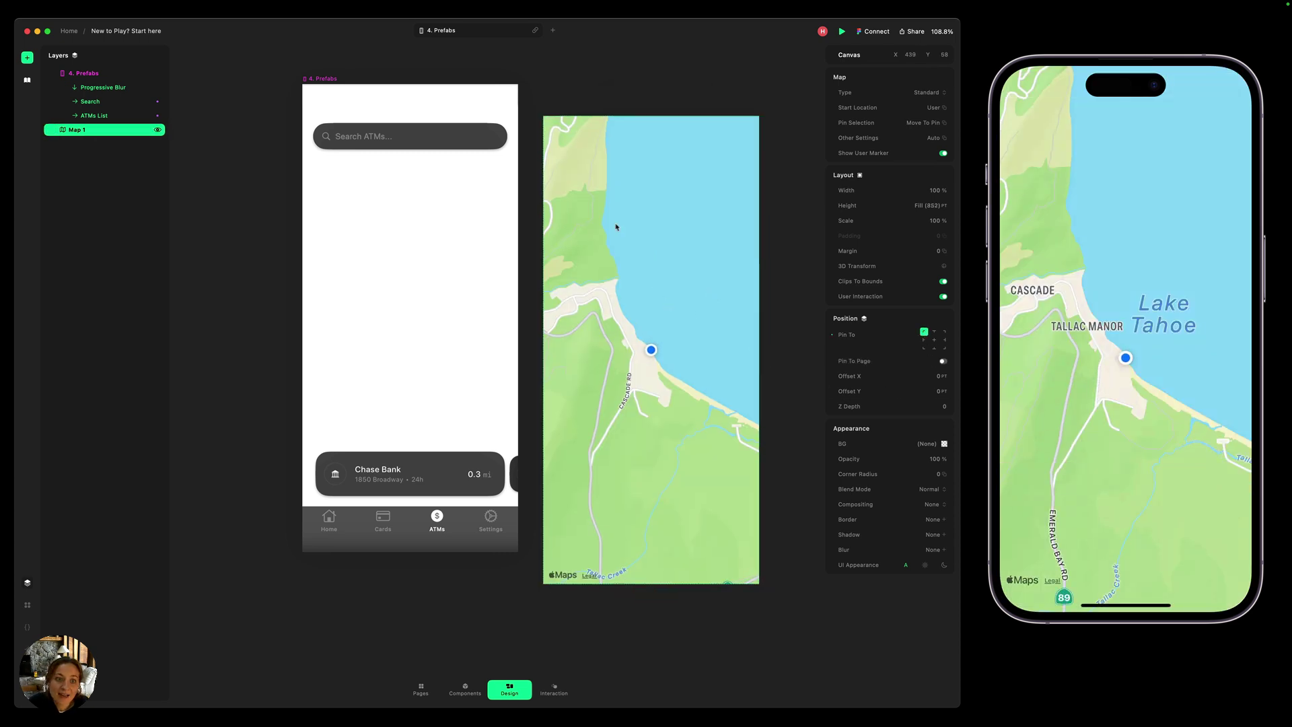
{"action": "left_click_drag", "start_coordinate": [615, 227], "coordinate": [343, 128]}
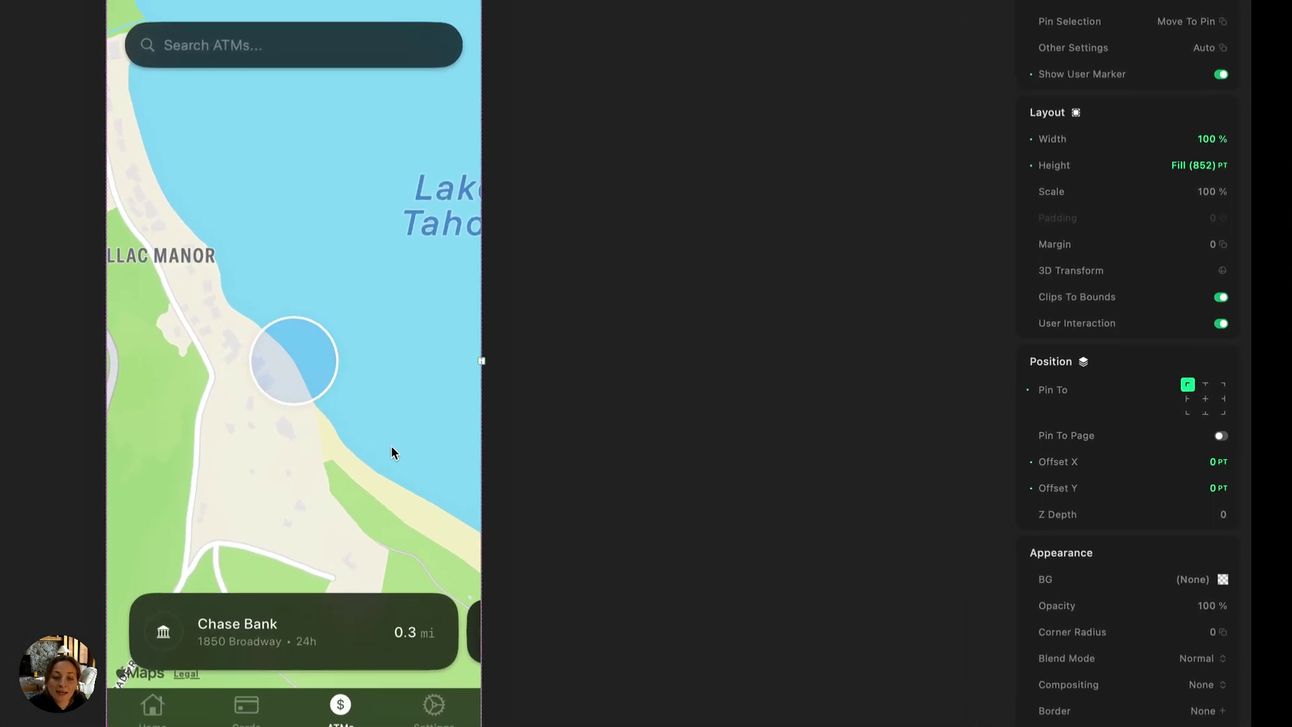
Open the map's annotations and place three pins, two west of Emerald Bay Rd and one near Cascade Rd
{"action": "left_click", "coordinate": [342, 438]}
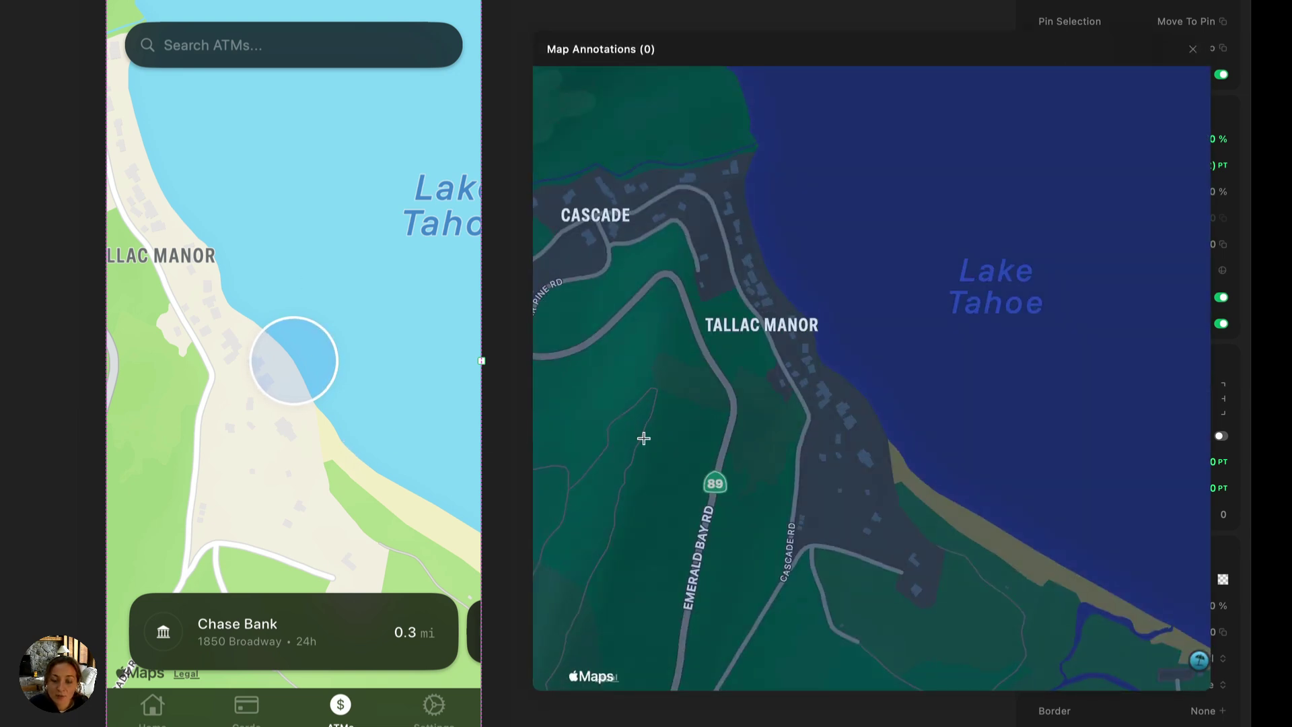
{"action": "left_click", "coordinate": [640, 409]}
{"action": "left_click", "coordinate": [621, 542]}
{"action": "left_click", "coordinate": [806, 521]}
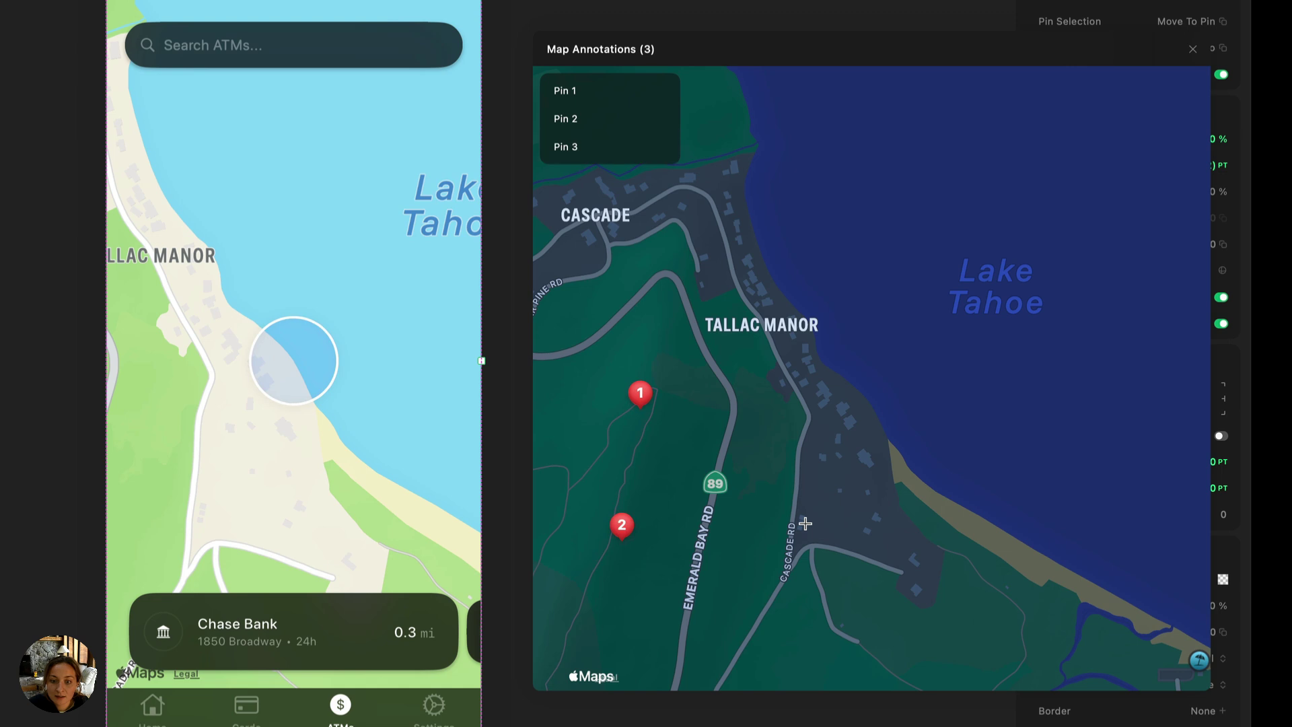
Turn on Edit All Pins from Pin 1 and set the pin tint to blue 097BA7
{"action": "left_click", "coordinate": [644, 402]}
{"action": "left_click", "coordinate": [862, 401]}
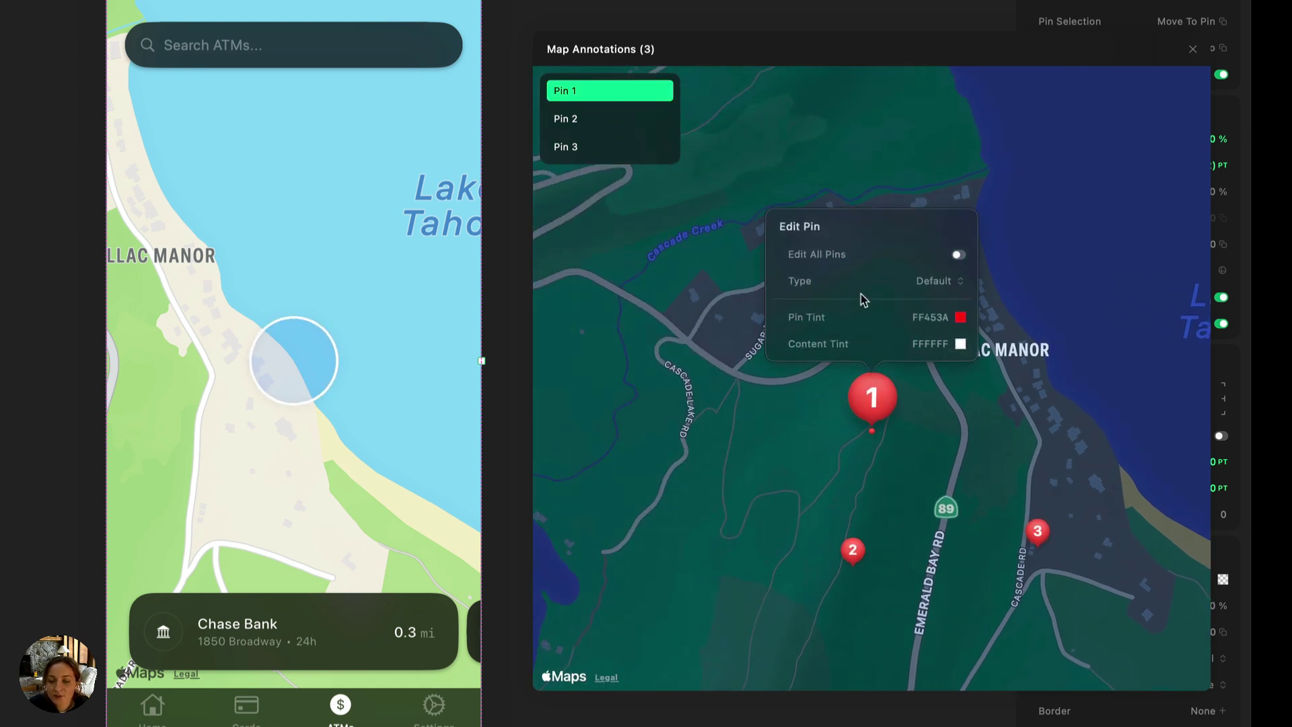
{"action": "left_click", "coordinate": [957, 255]}
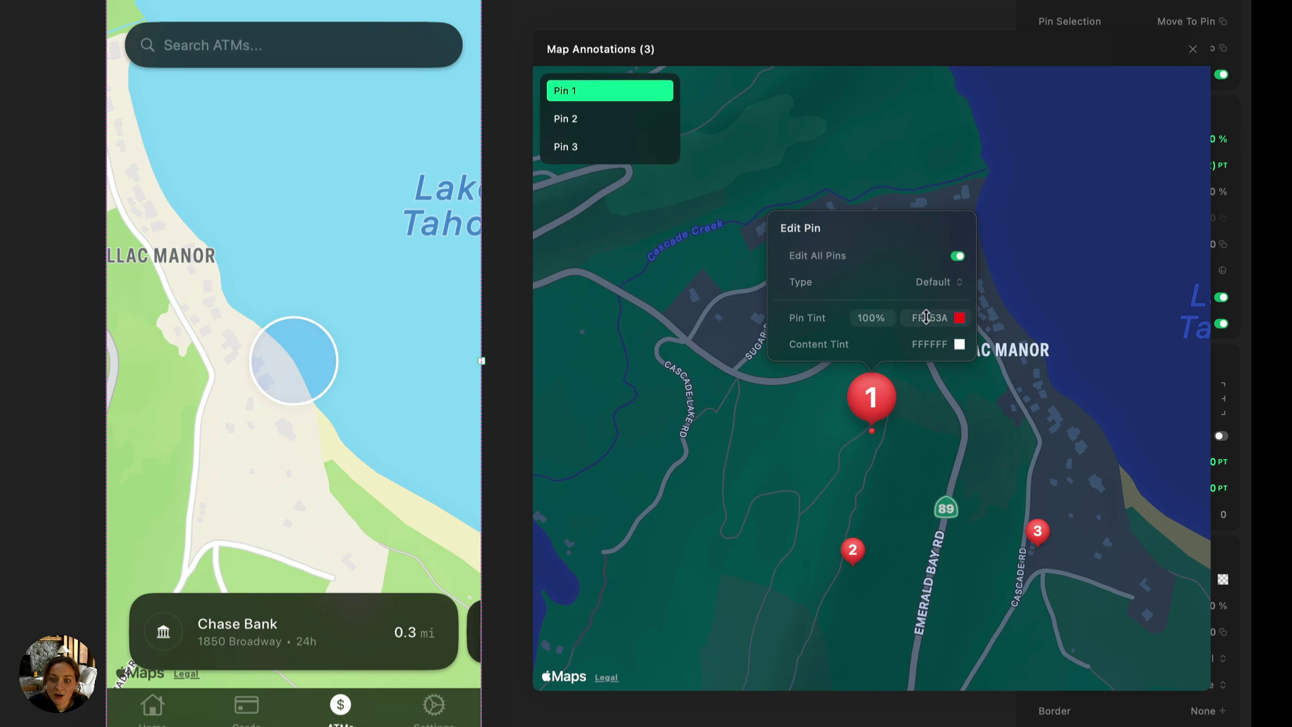
{"action": "left_click", "coordinate": [959, 318]}
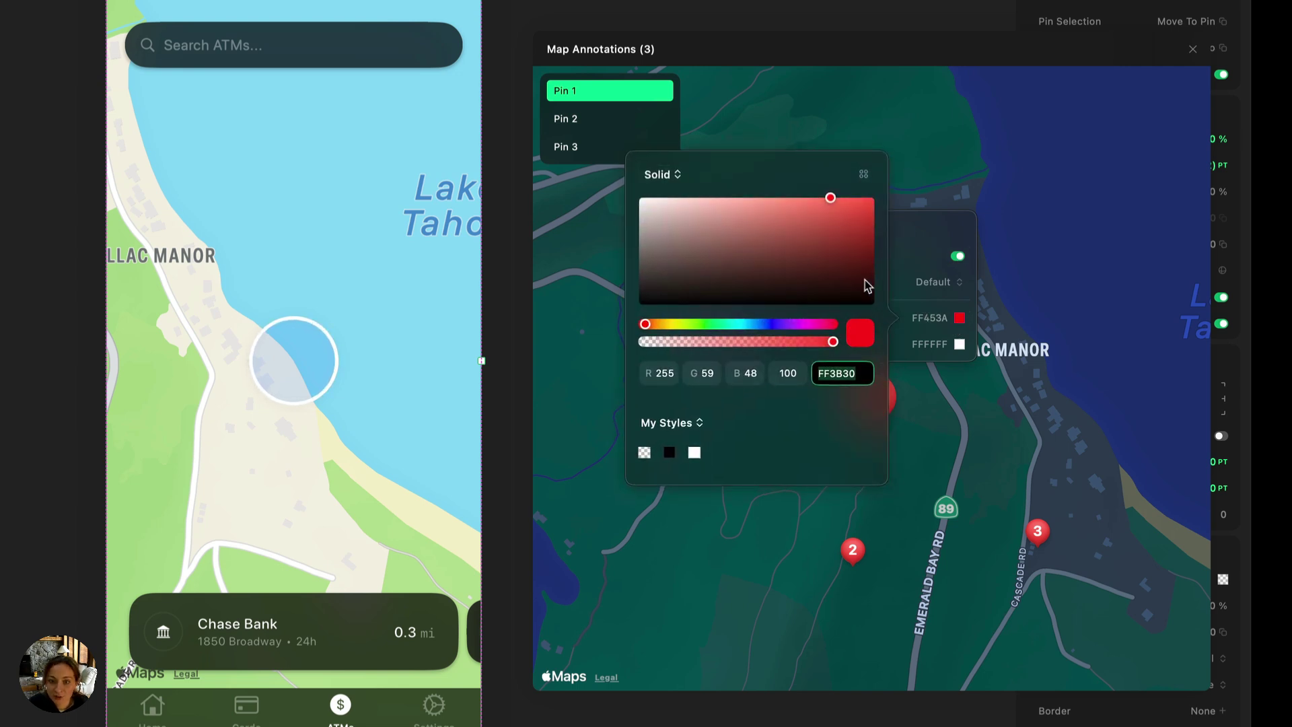
{"action": "left_click_drag", "start_coordinate": [778, 323], "coordinate": [749, 324]}
{"action": "left_click_drag", "start_coordinate": [799, 248], "coordinate": [862, 236]}
{"action": "left_click", "coordinate": [949, 294]}
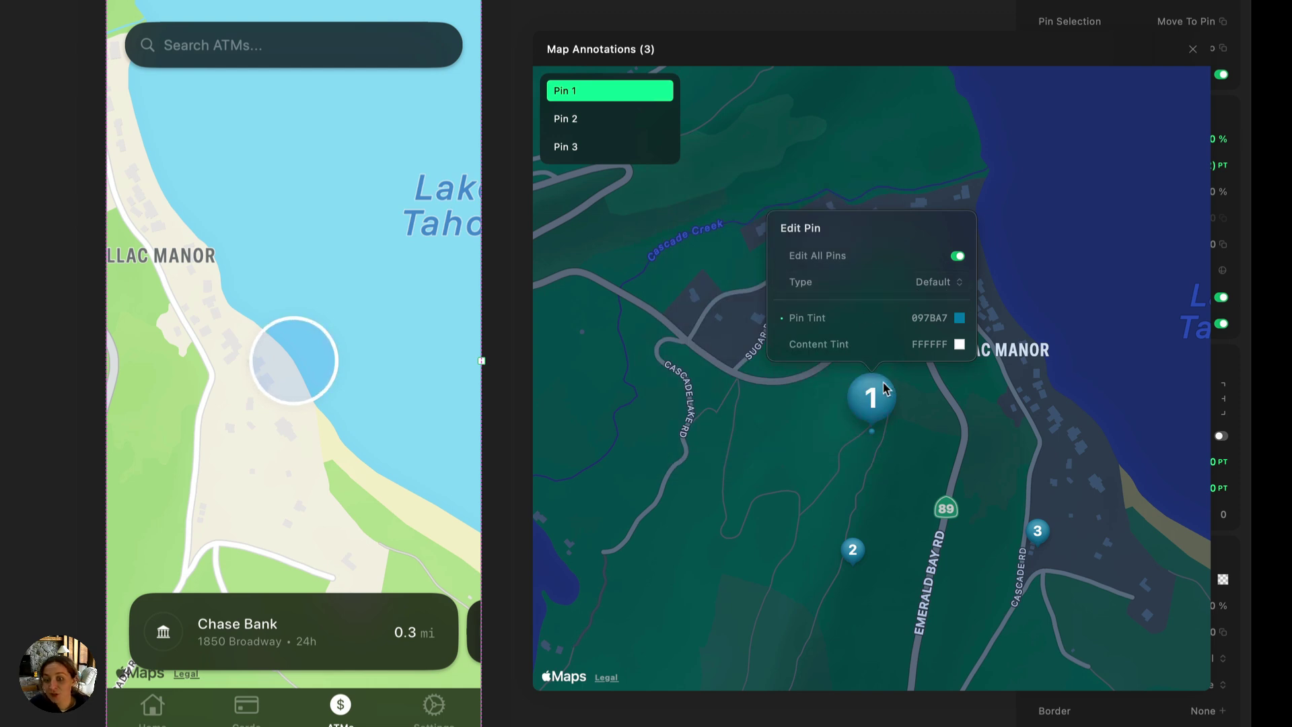
Set the type of all pins to SF Symbol and close the map annotations
{"action": "left_click", "coordinate": [938, 282]}
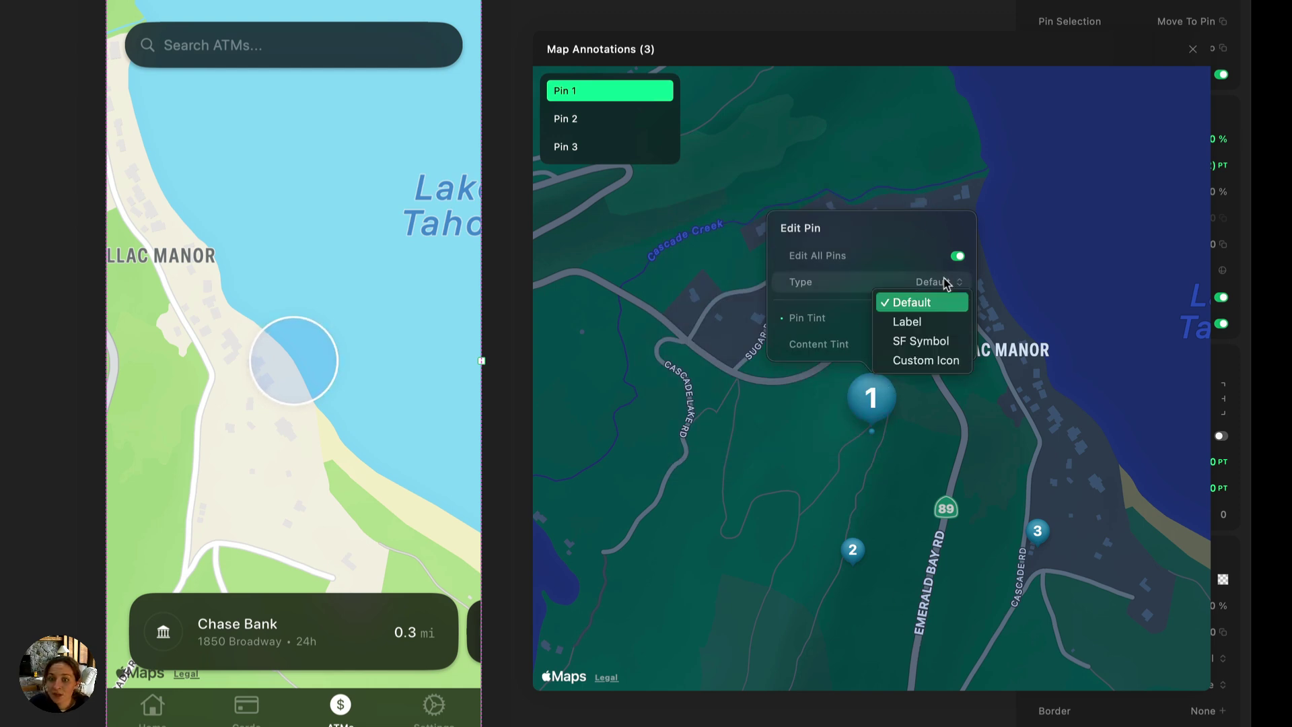
{"action": "left_click", "coordinate": [932, 323]}
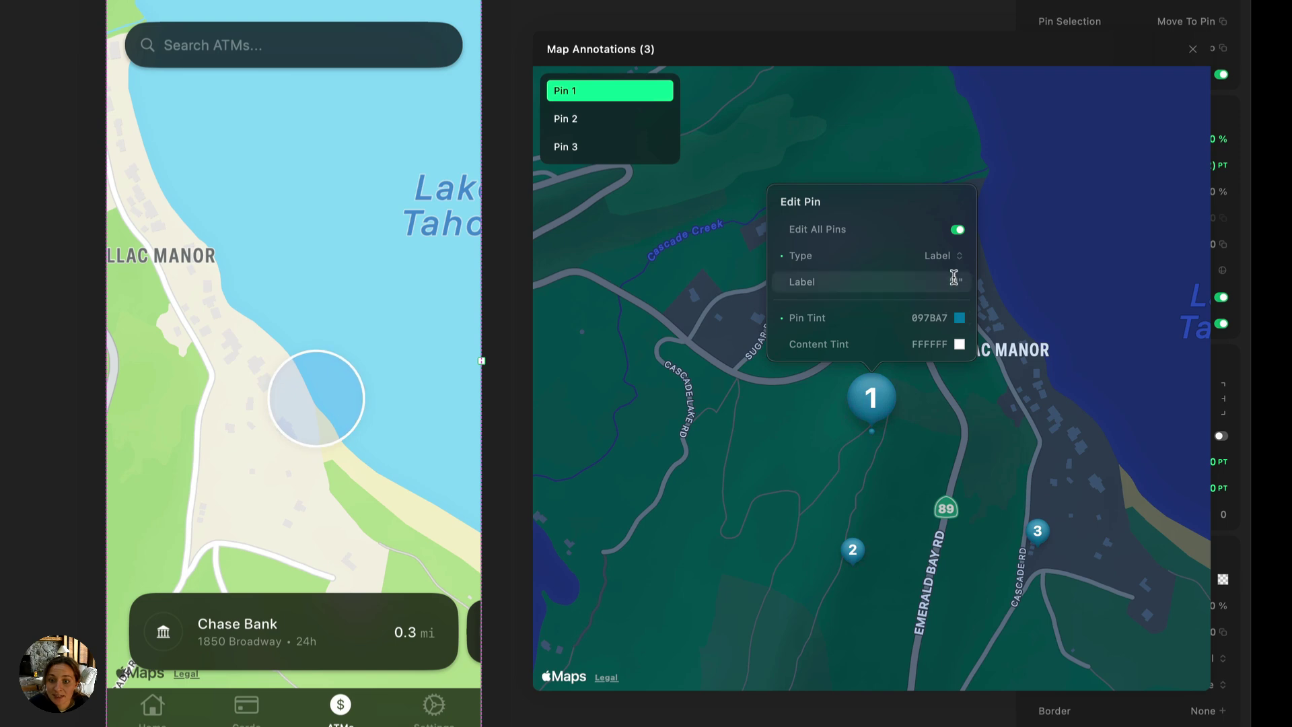
{"action": "left_click", "coordinate": [942, 256]}
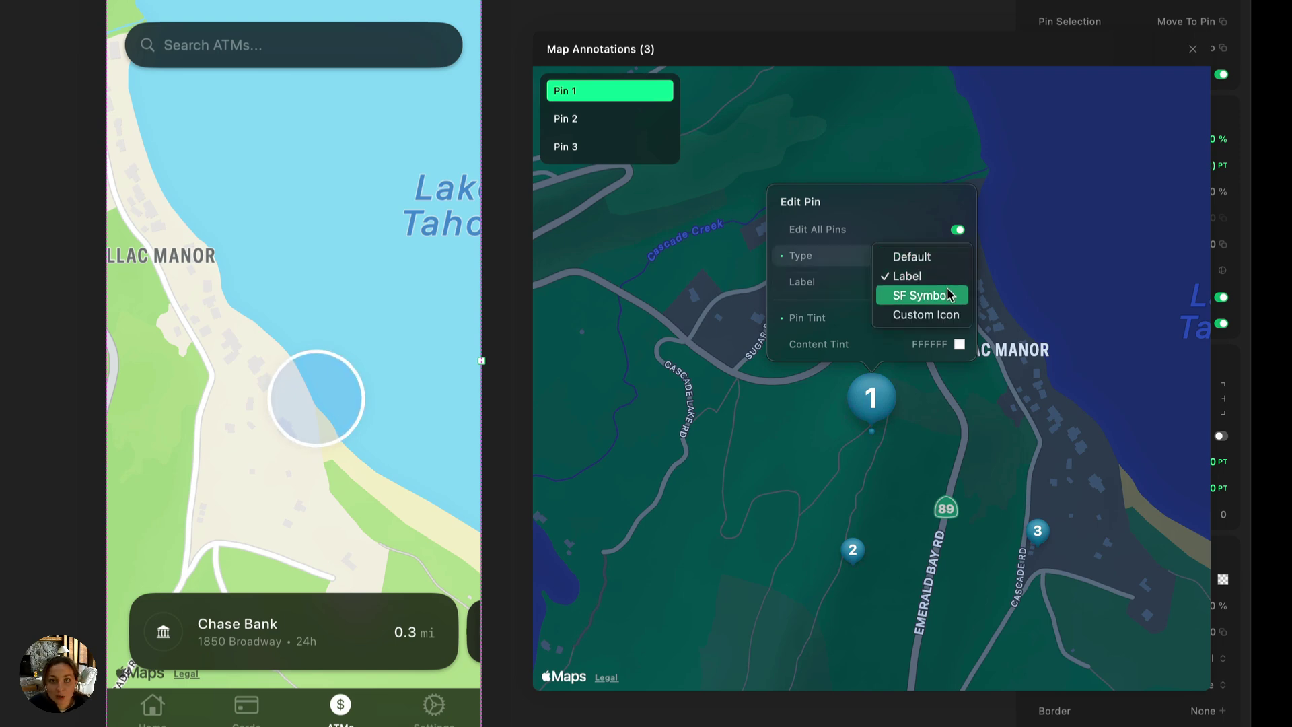
{"action": "left_click", "coordinate": [949, 295]}
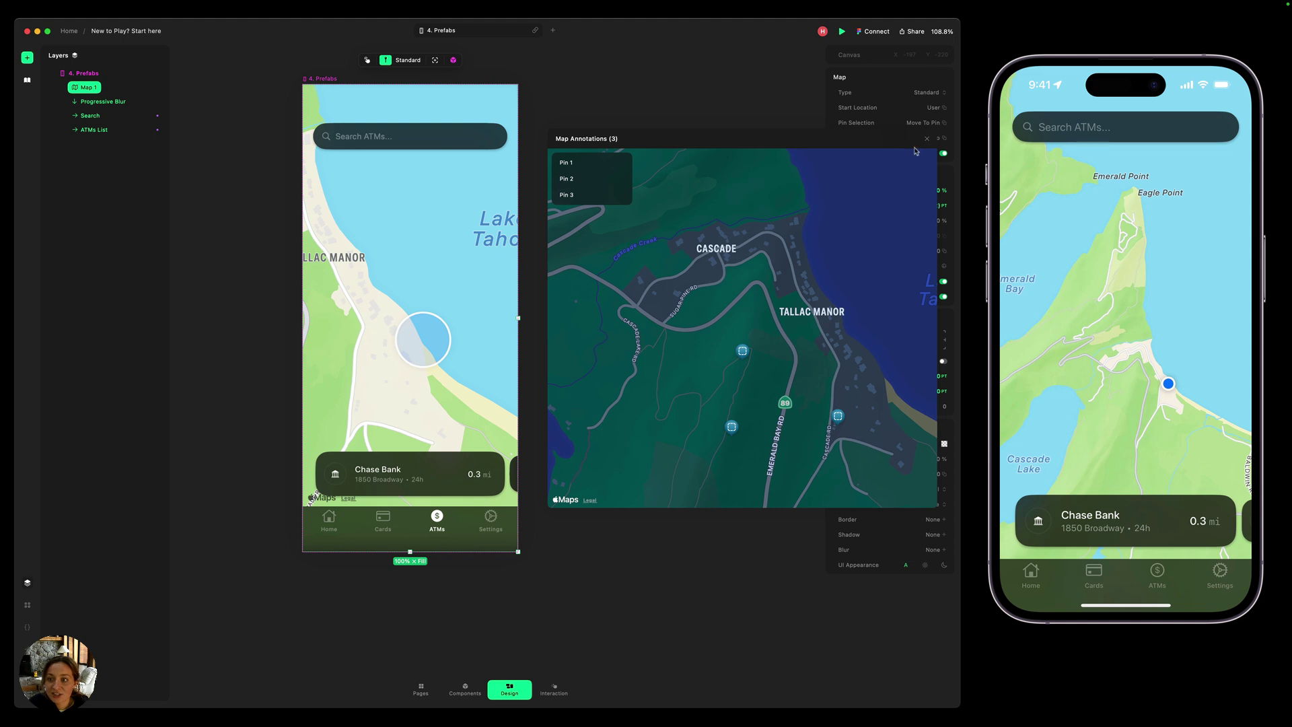
{"action": "left_click", "coordinate": [1193, 49]}
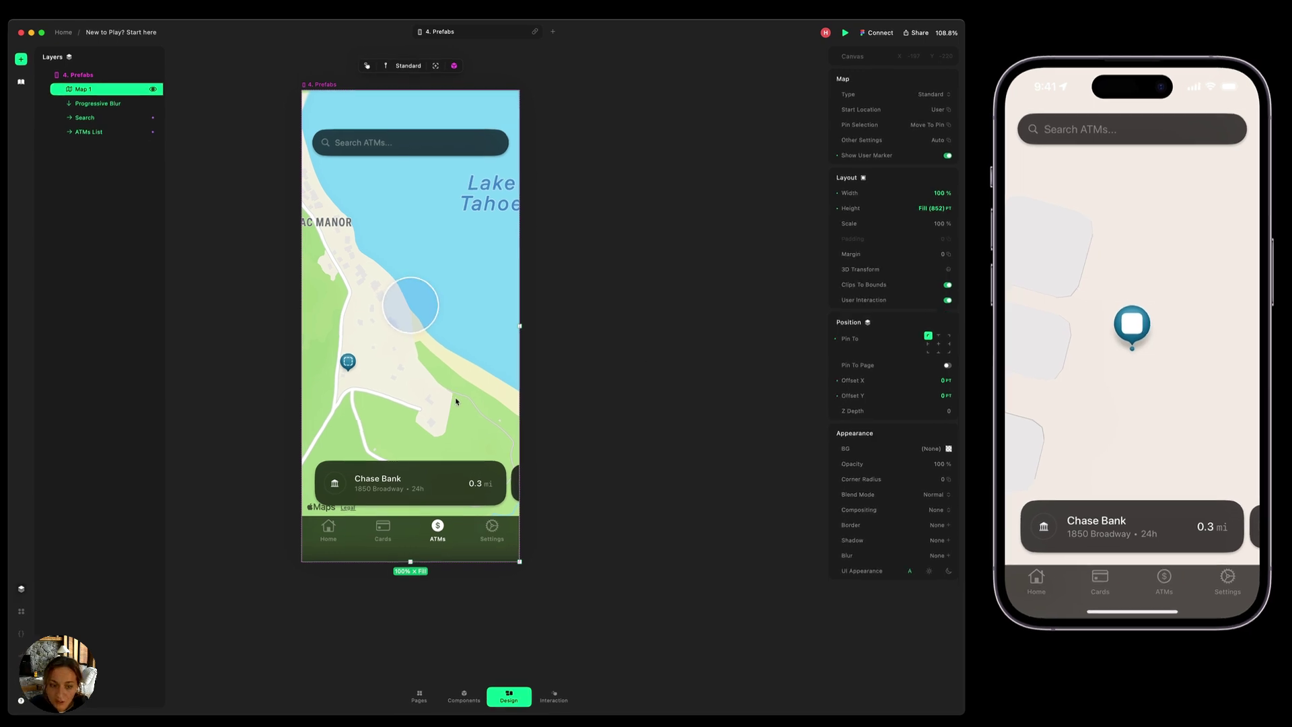
Try the Satellite type on the map and return it to Standard
{"action": "scroll", "coordinate": [830, 723], "scroll_direction": "left", "scroll_amount": 2}
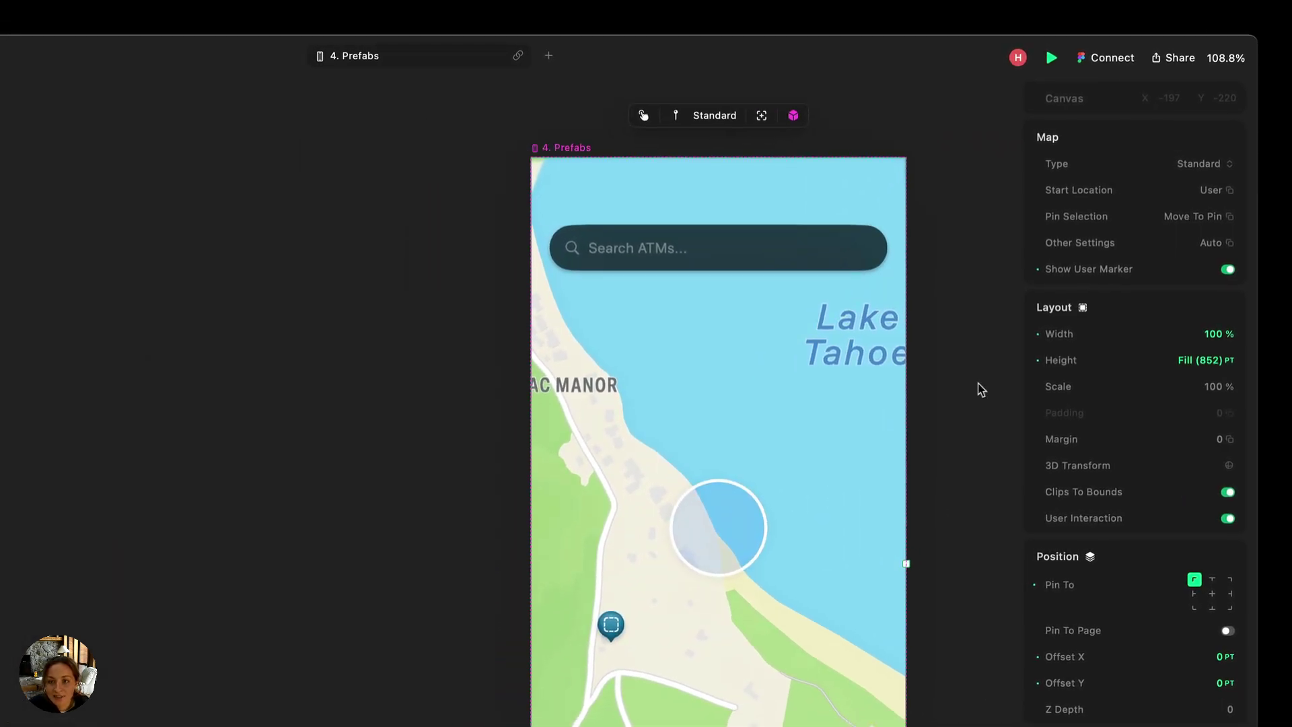
{"action": "left_click", "coordinate": [1206, 165]}
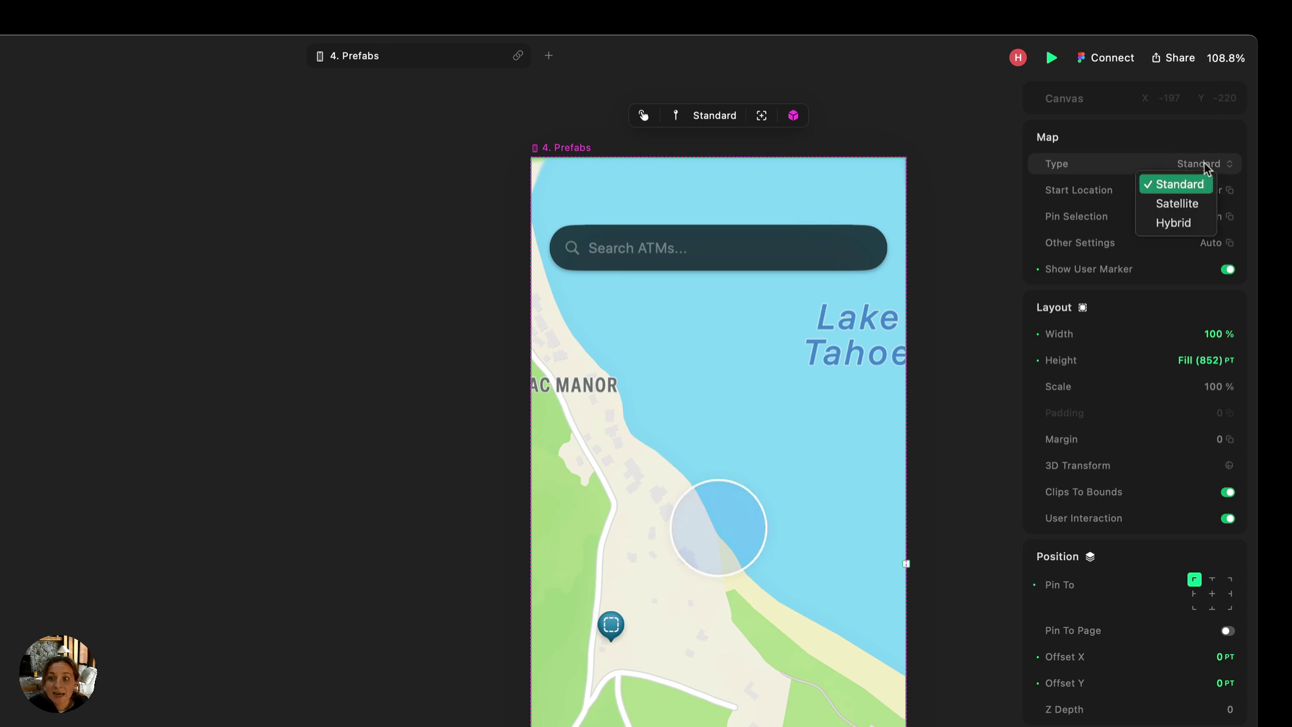
{"action": "left_click", "coordinate": [1189, 205]}
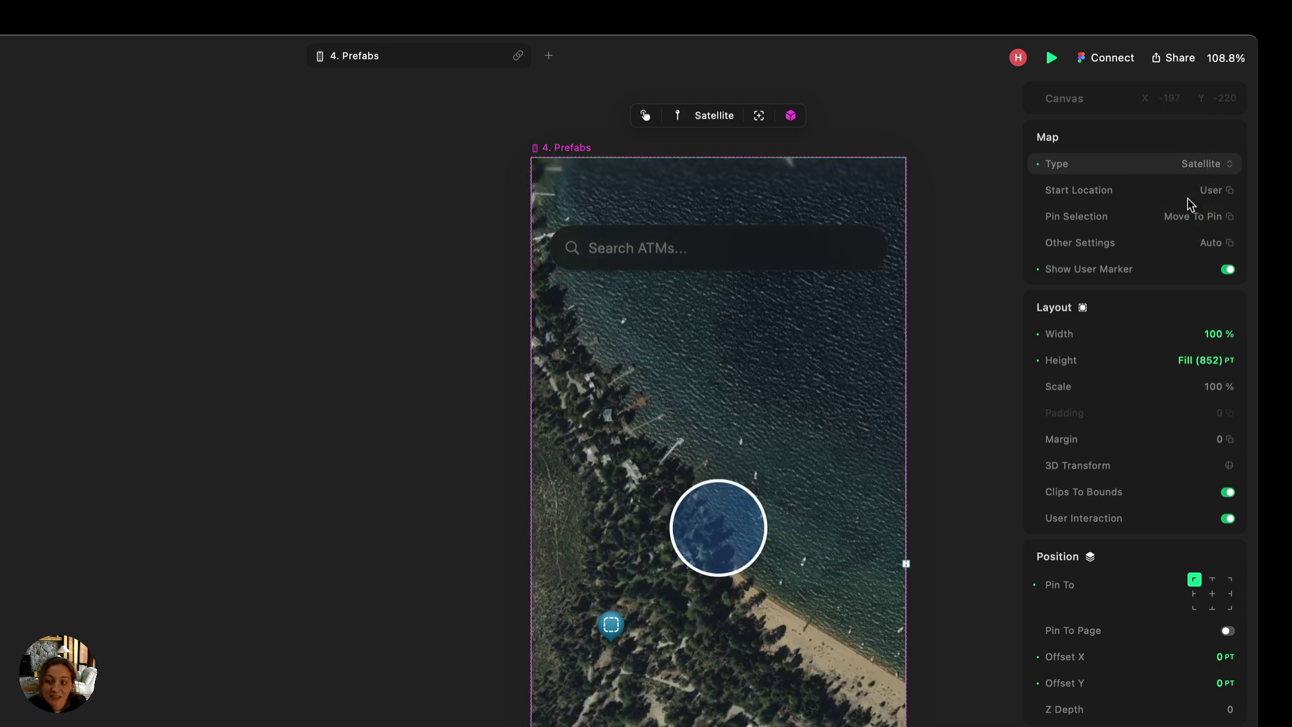
{"action": "left_click", "coordinate": [1212, 169]}
{"action": "left_click", "coordinate": [1193, 166]}
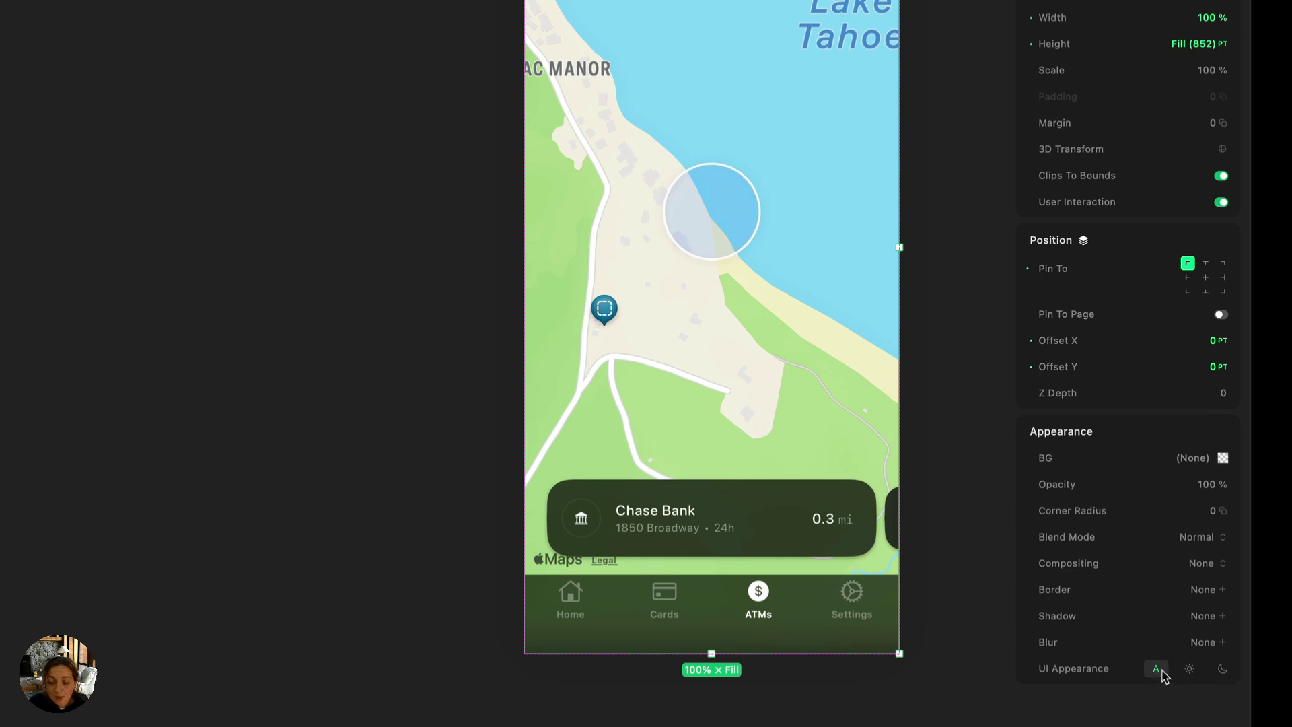
Set the map's UI Appearance to dark
{"action": "left_click", "coordinate": [1221, 670]}
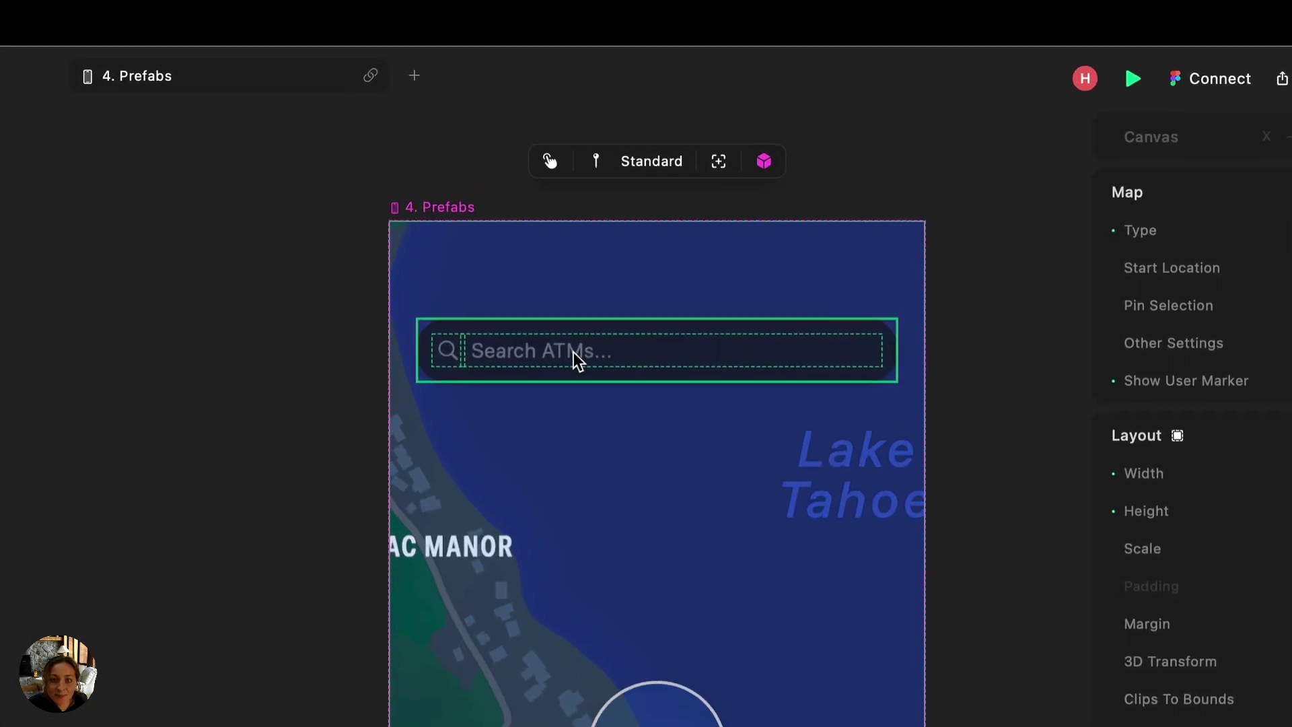
Try out the Search ATMs text field on the canvas by entering "hello!!!!!" and clearing it again
{"action": "left_click", "coordinate": [617, 141]}
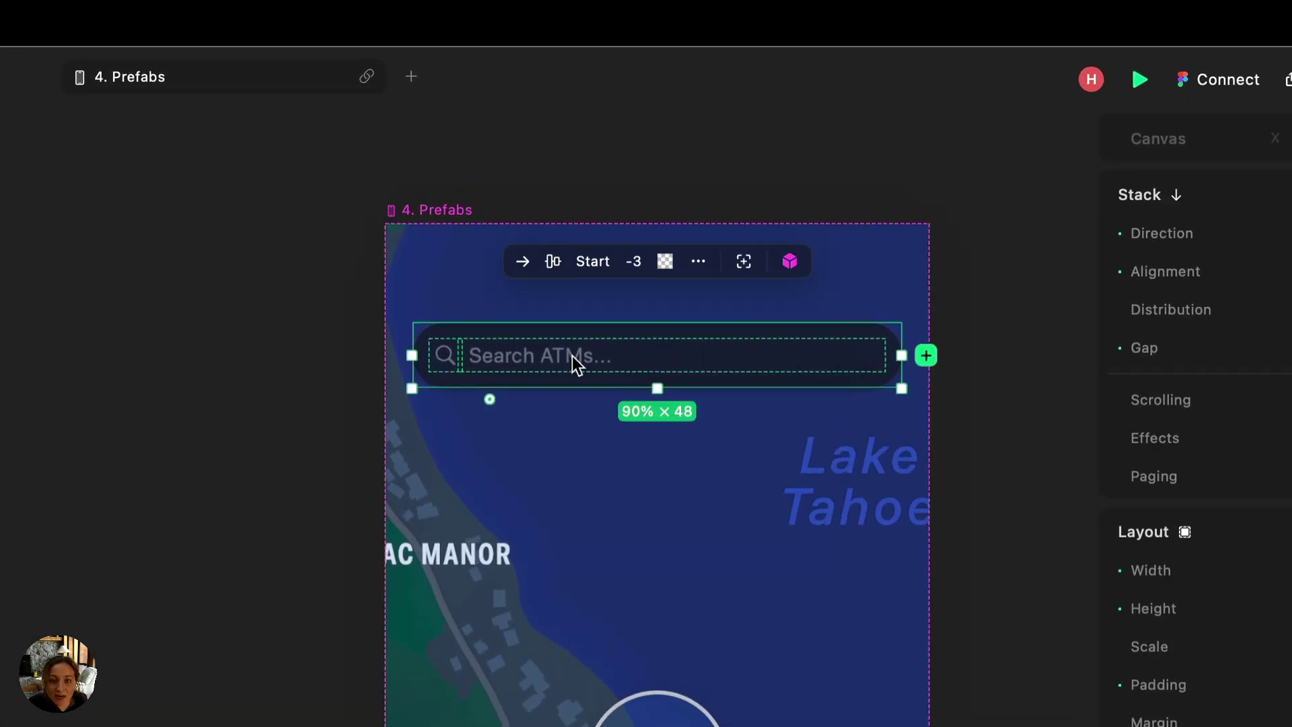
{"action": "left_click", "coordinate": [572, 357]}
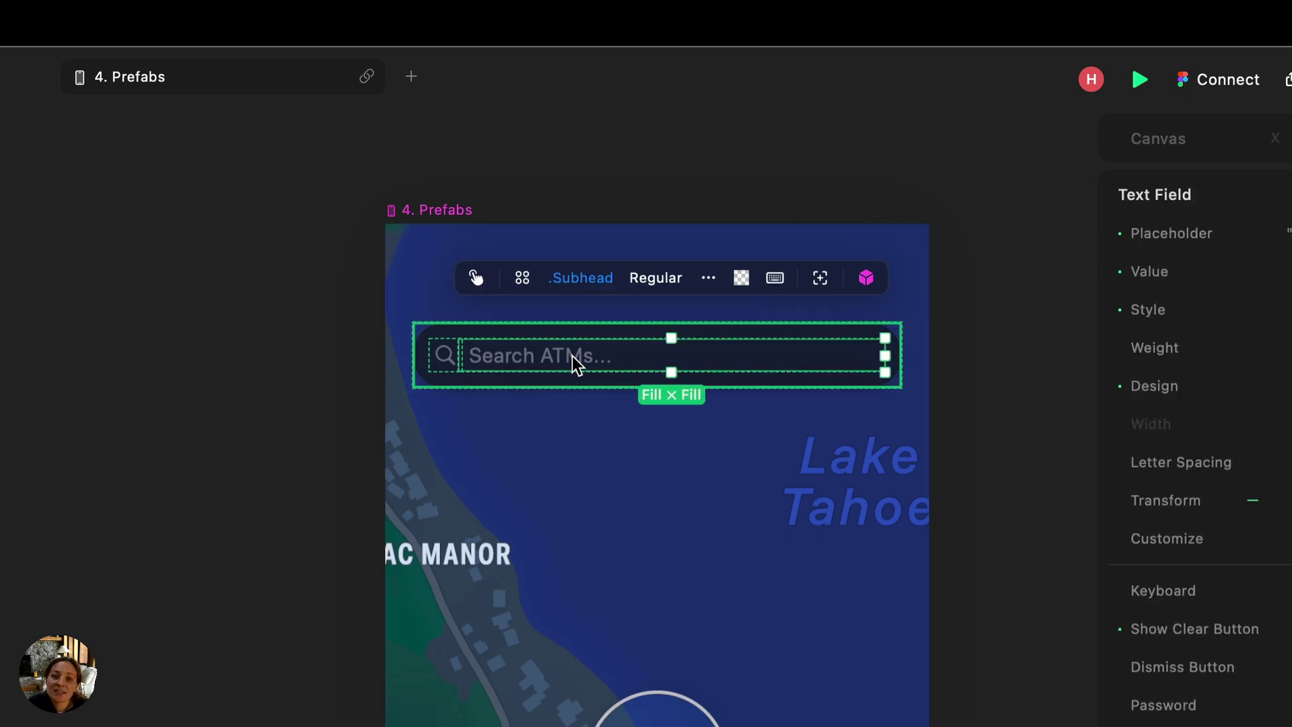
{"action": "left_click", "coordinate": [480, 284]}
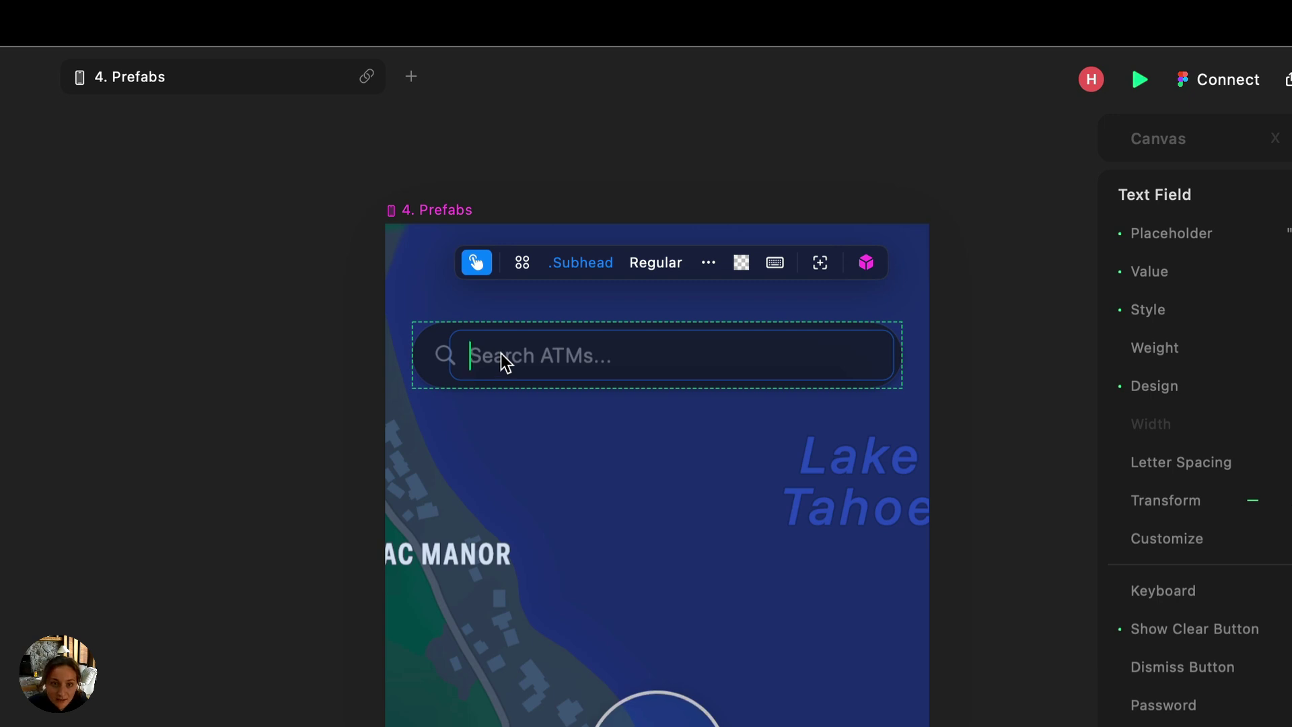
{"action": "type", "text": "hello!!!"}
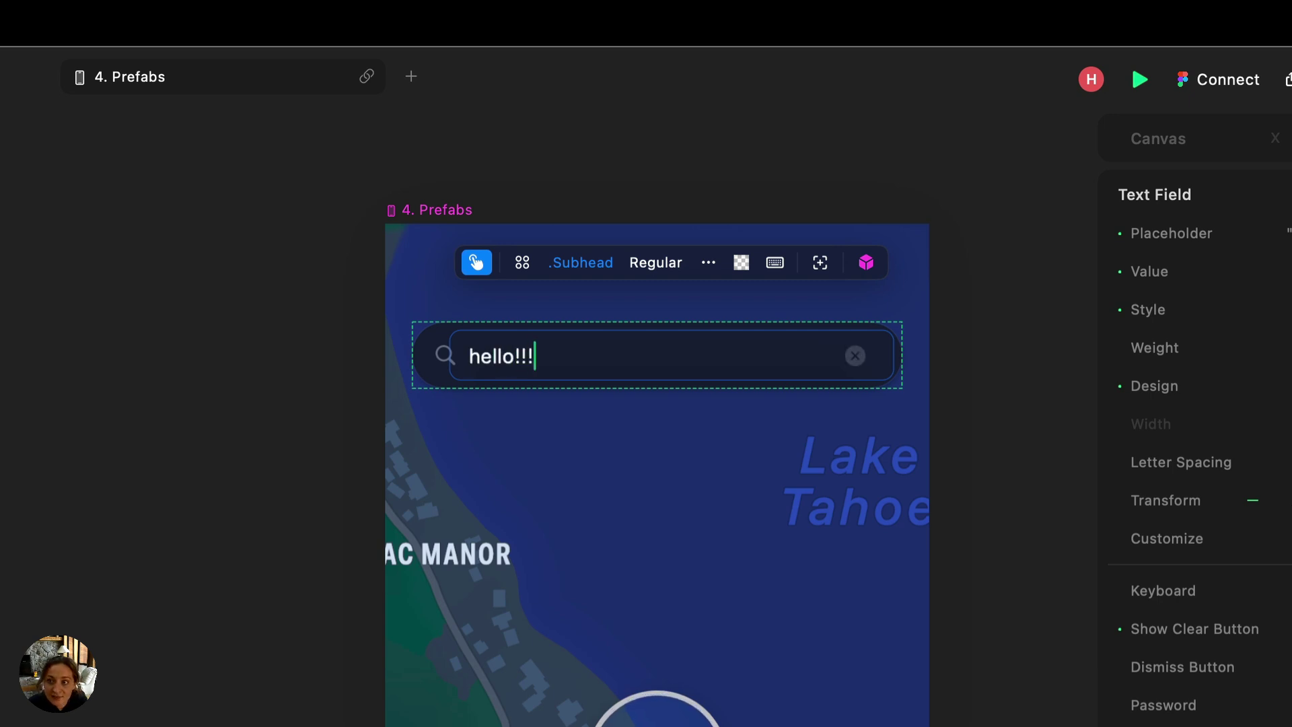
{"action": "type", "text": "!!"}
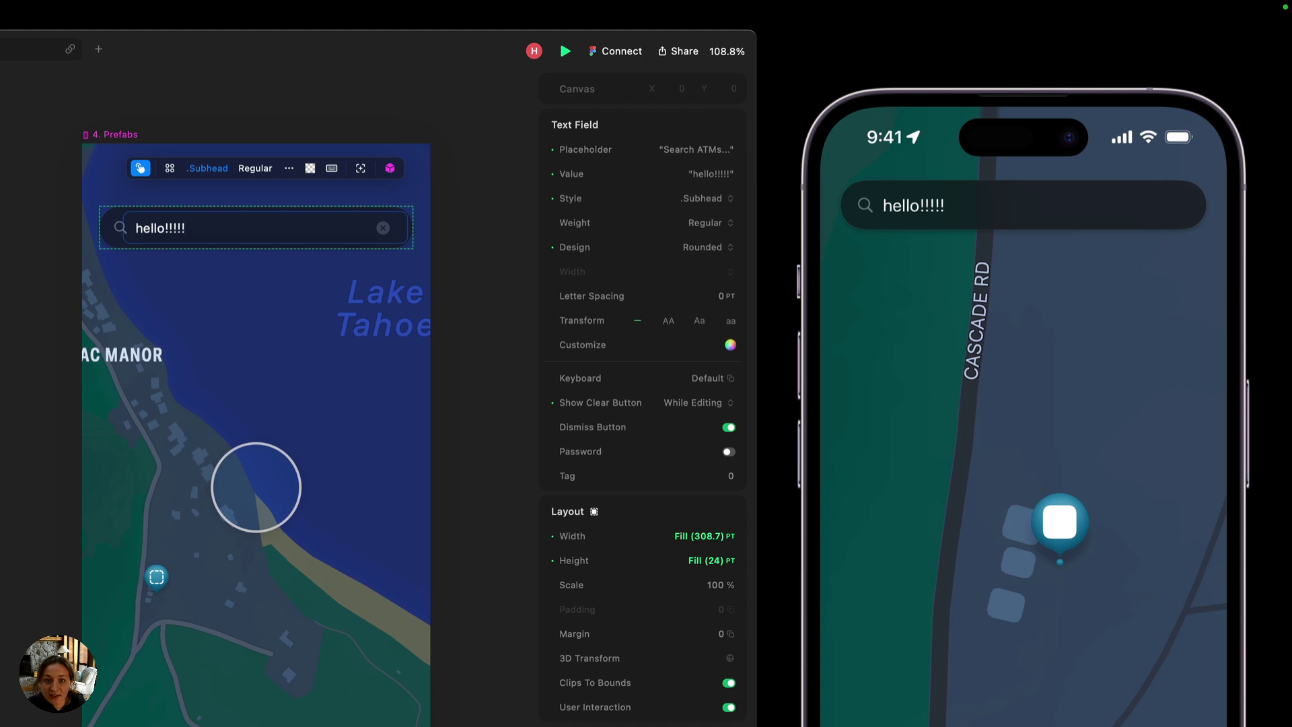
{"action": "left_click", "coordinate": [383, 227]}
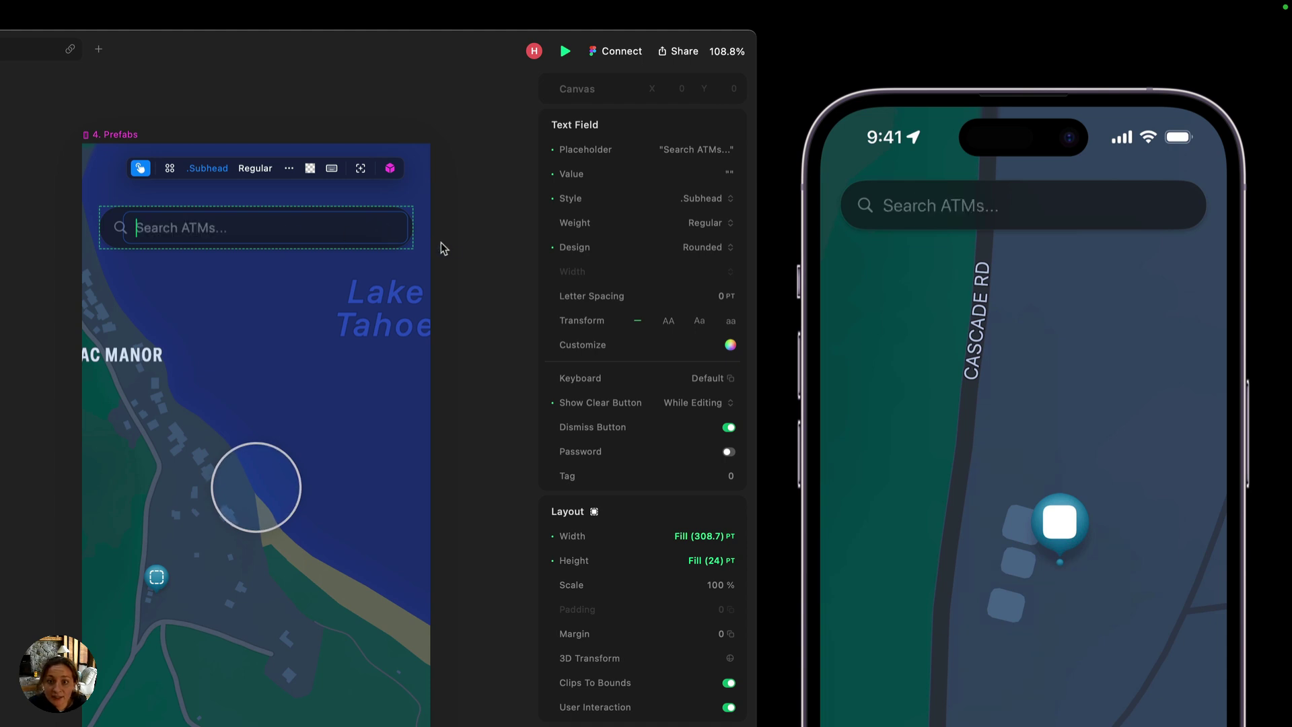
{"action": "key", "text": "Escape"}
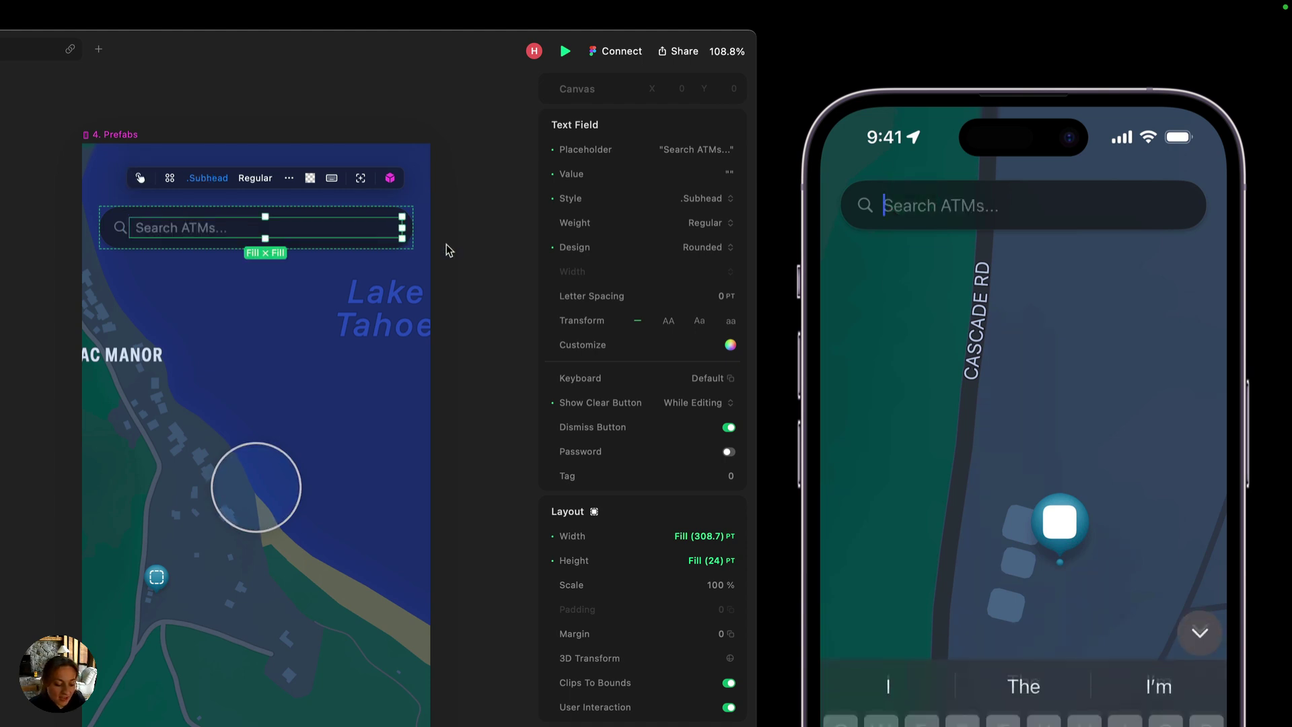
Test the search field in the phone preview by submitting "Hello!!", and deselect the text field on the canvas
{"action": "type", "text": "llo!!"}
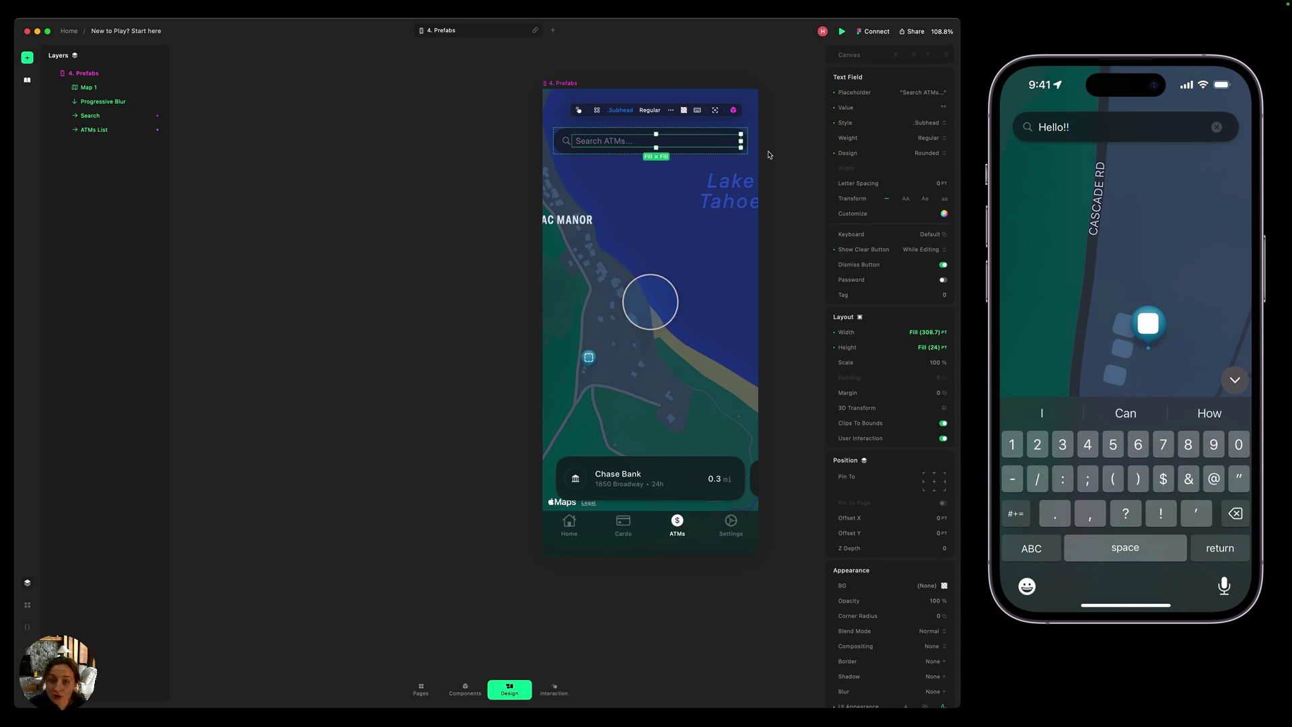
{"action": "key", "text": "Return"}
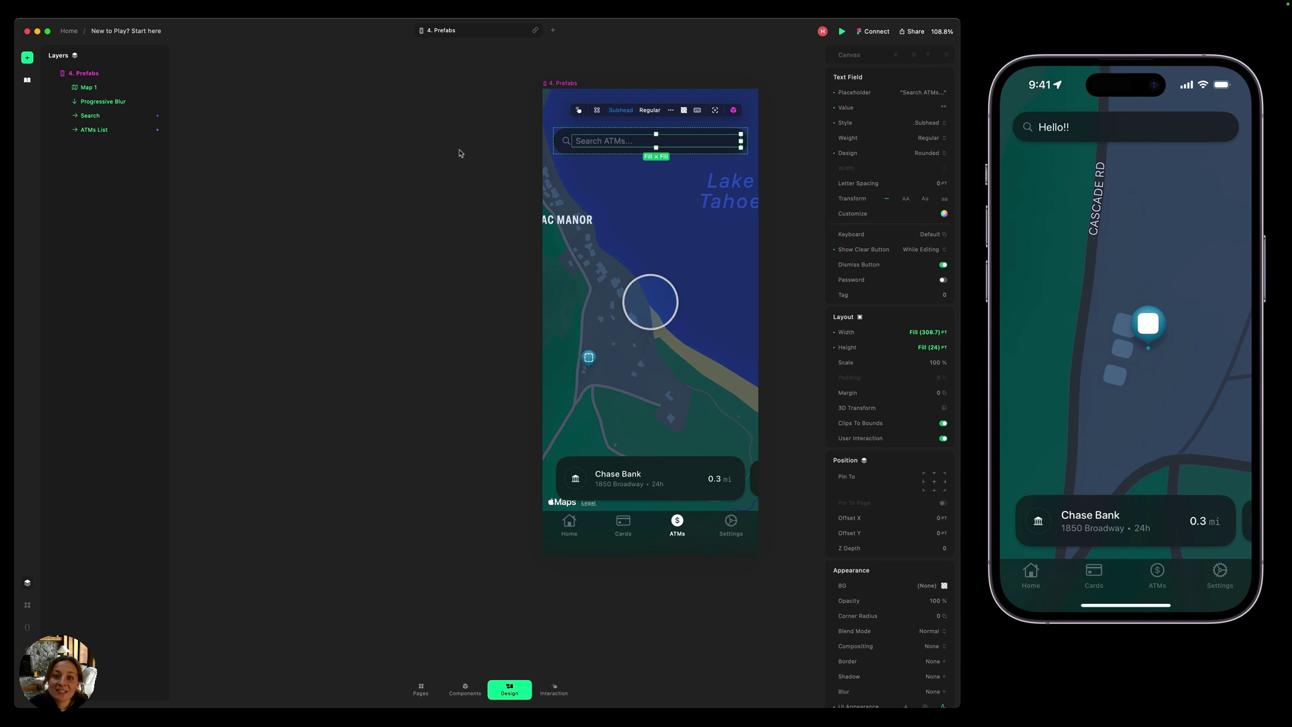
{"action": "left_click", "coordinate": [461, 154]}
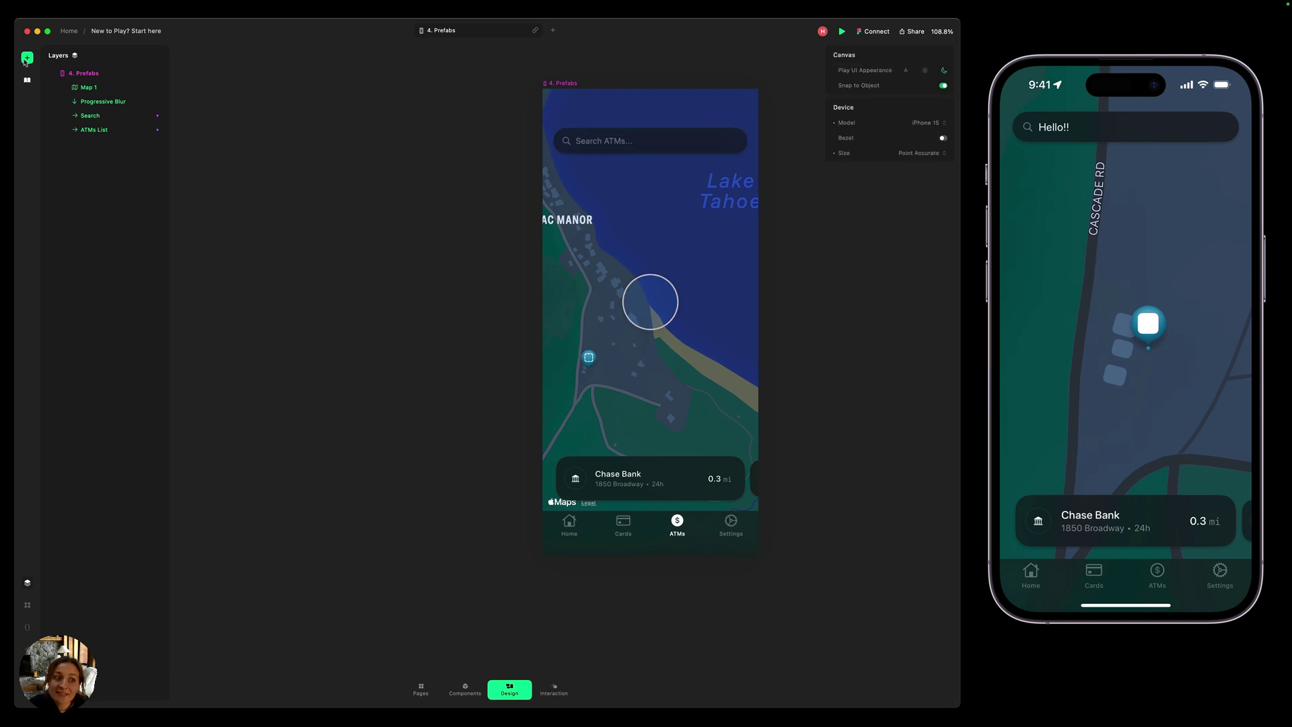
Place a Segmented Control on the empty canvas beside the page and set its UI Appearance to dark
{"action": "left_click", "coordinate": [27, 57]}
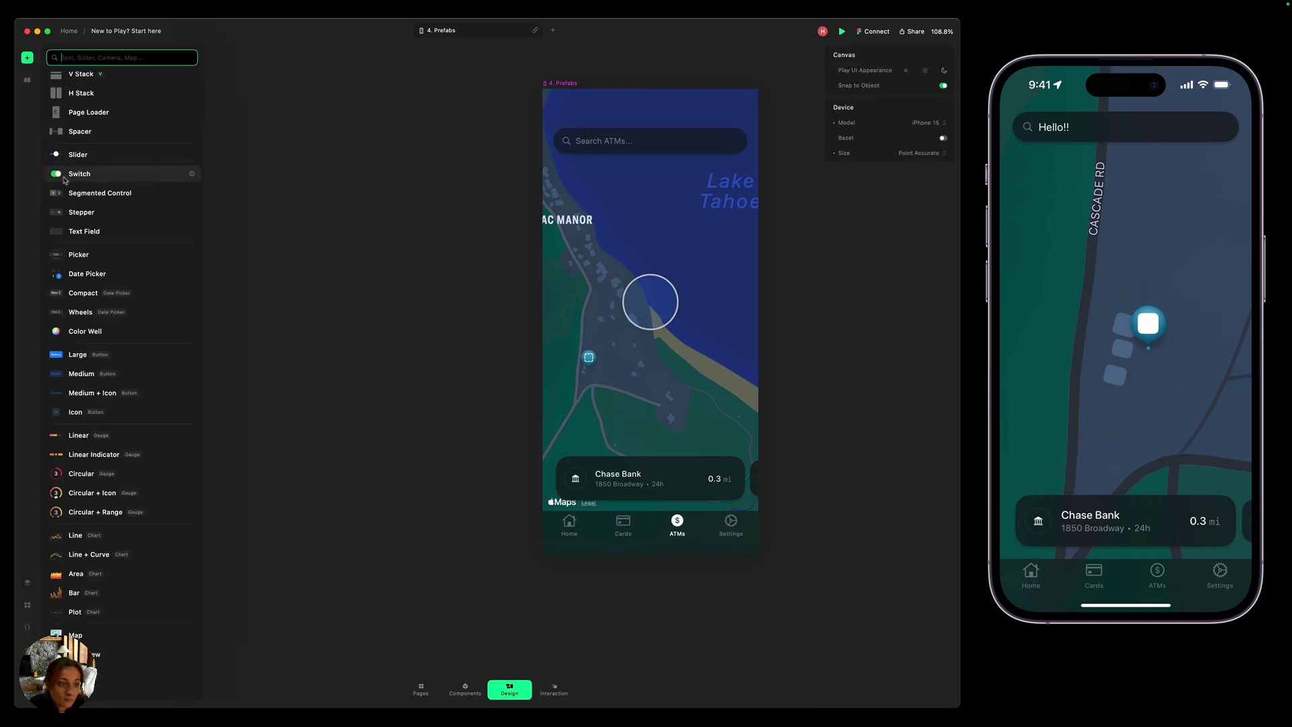
{"action": "left_click_drag", "start_coordinate": [94, 193], "coordinate": [674, 127]}
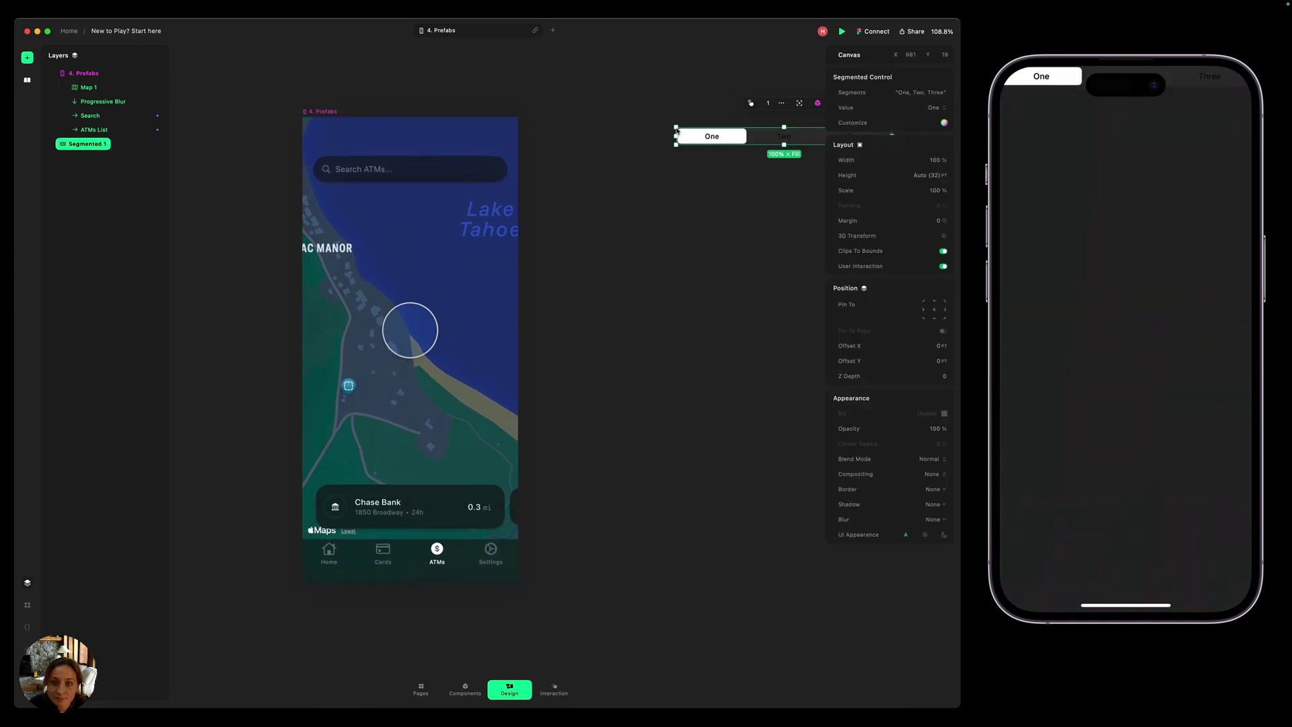
{"action": "scroll", "coordinate": [732, 205], "scroll_direction": "right", "scroll_amount": 3}
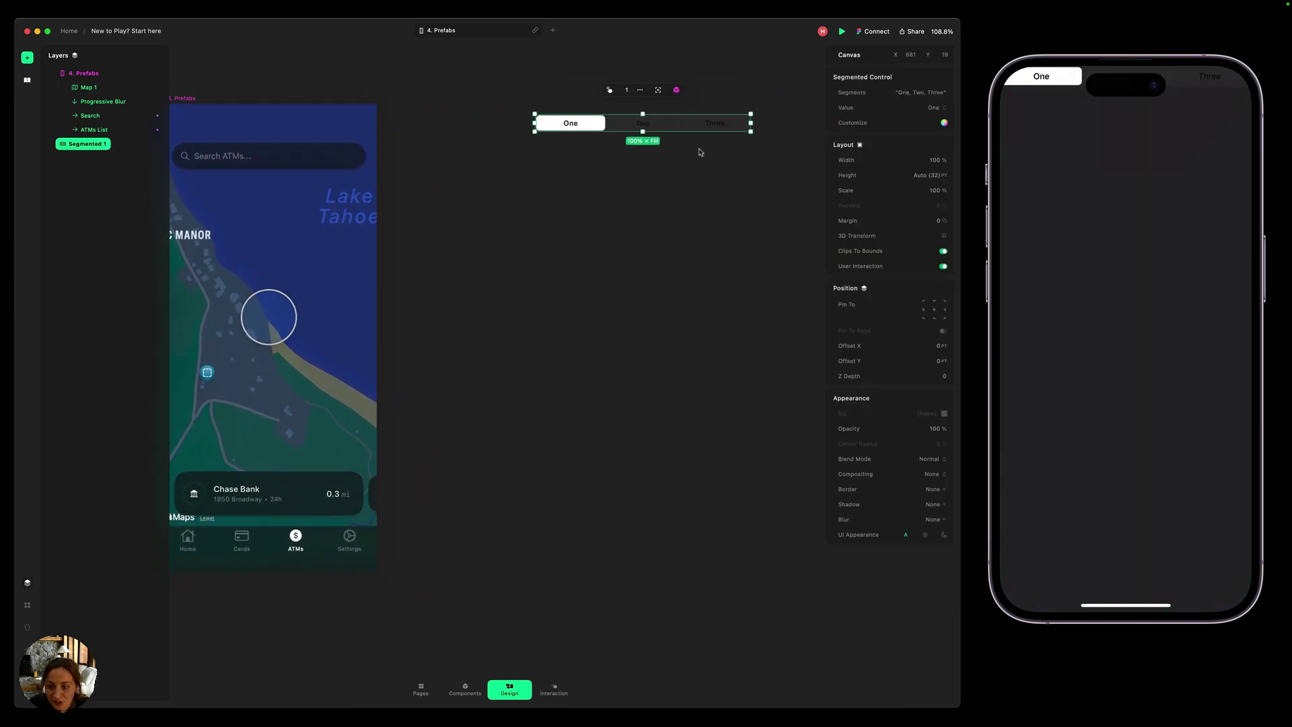
{"action": "left_click", "coordinate": [944, 535]}
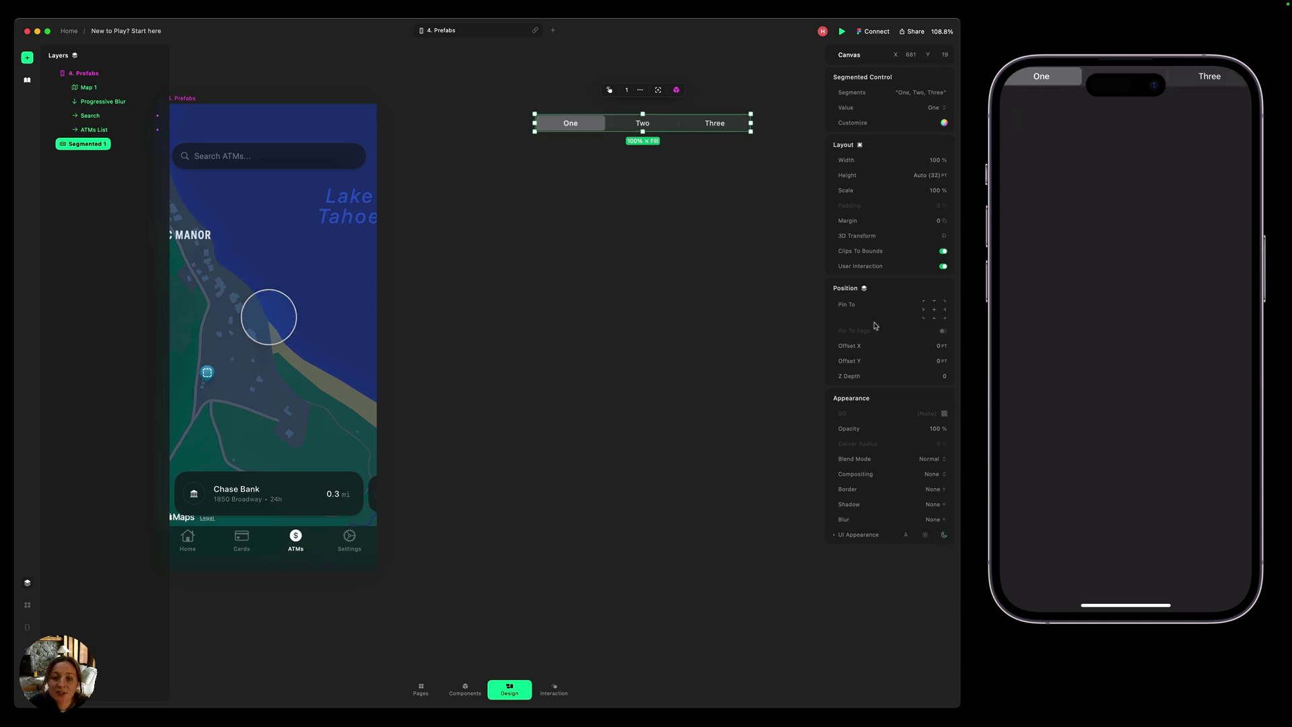
Pin the segmented control to the center and set its segments to Pink, Blue, Green, Yellow, Orange, Purple
{"action": "left_click", "coordinate": [935, 309]}
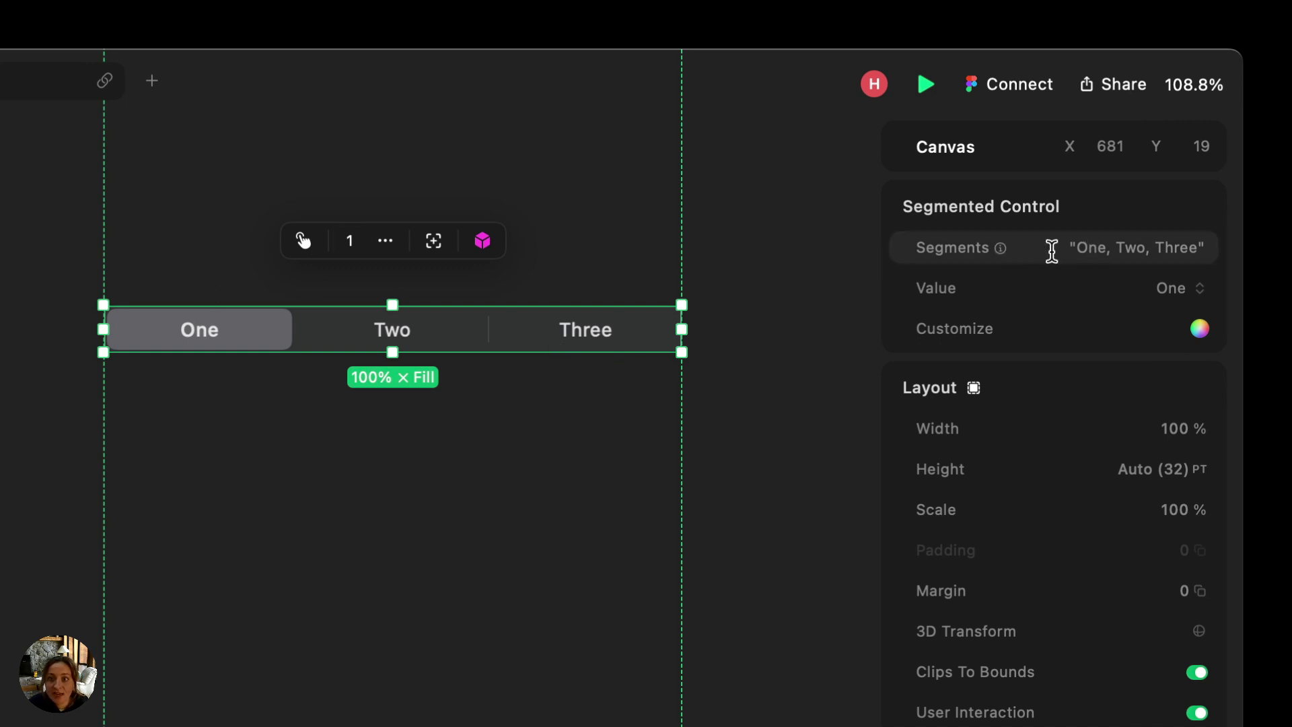
{"action": "left_click", "coordinate": [1131, 245]}
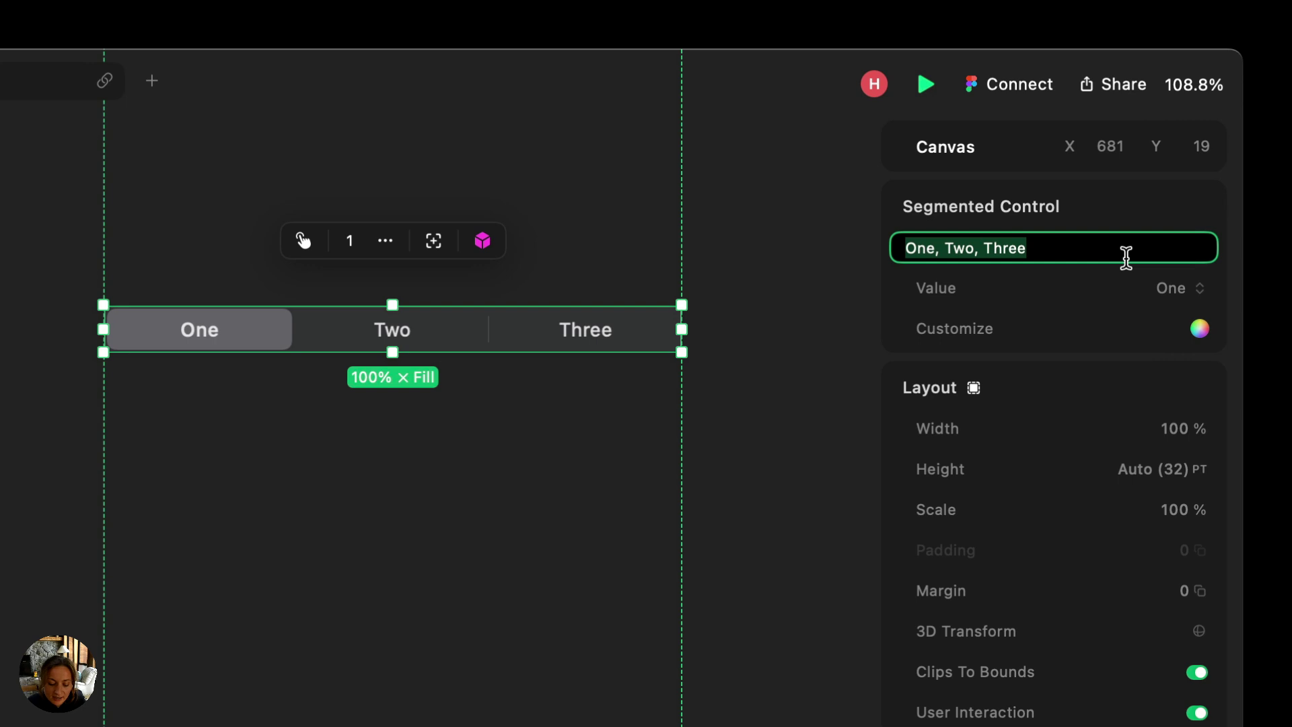
{"action": "type", "text": "Pink"}
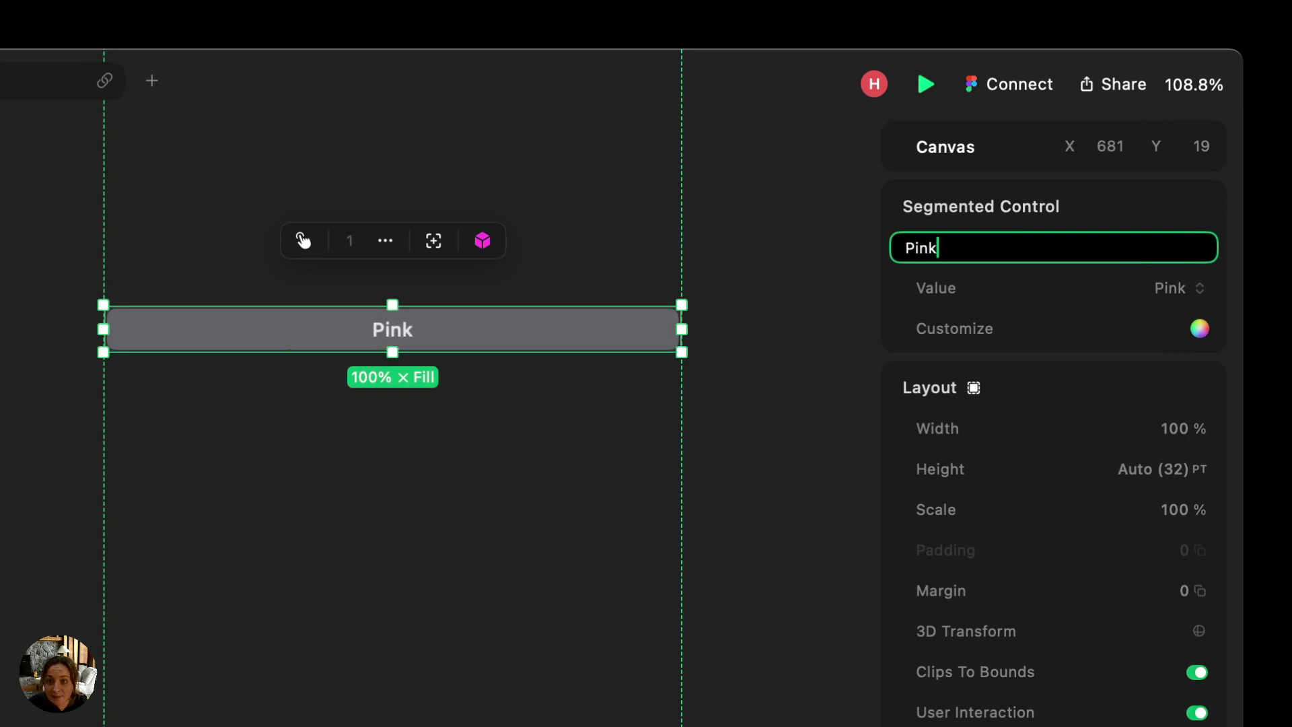
{"action": "type", "text": ","}
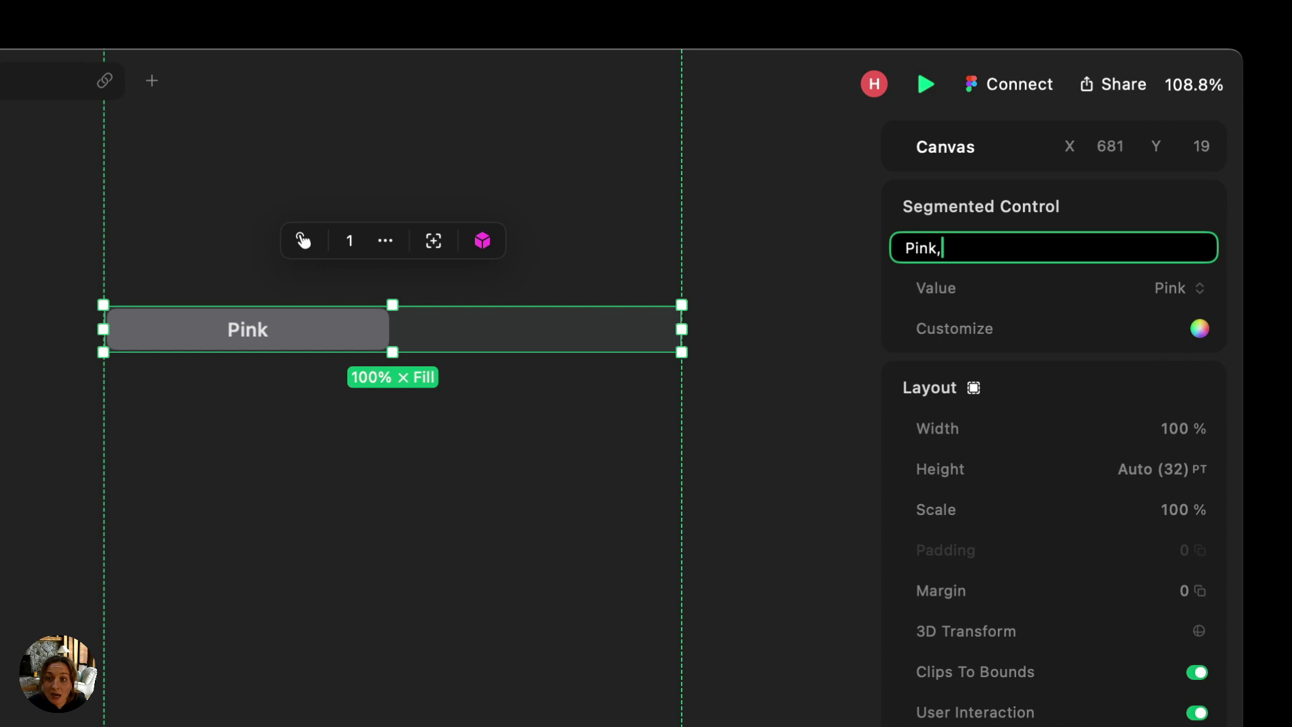
{"action": "type", "text": " B"}
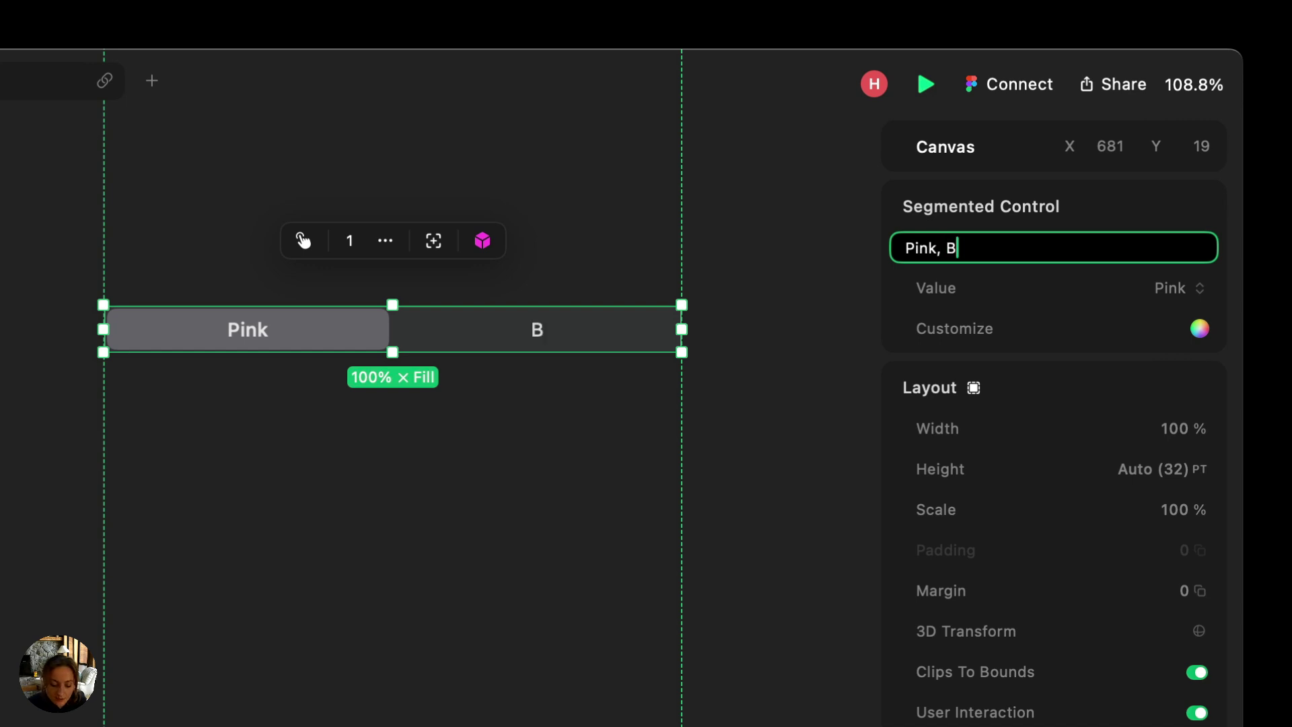
{"action": "type", "text": "lue, "}
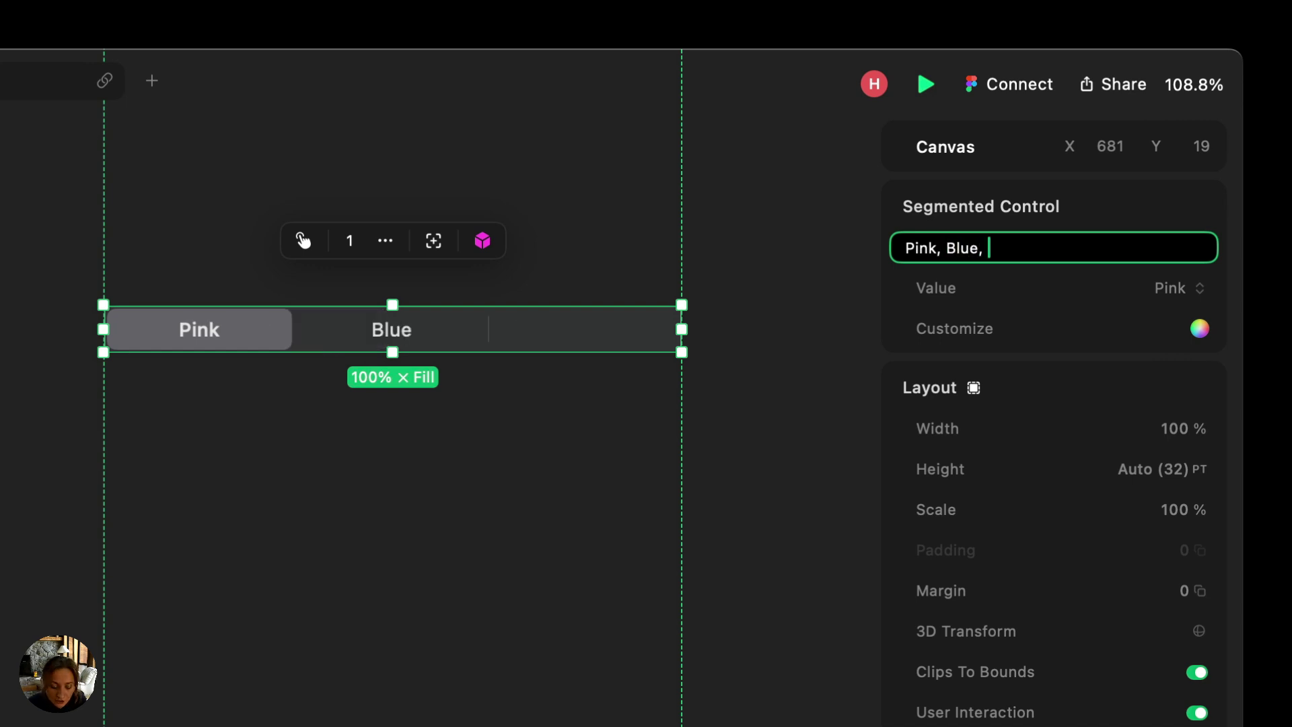
{"action": "type", "text": "Green, Ye"}
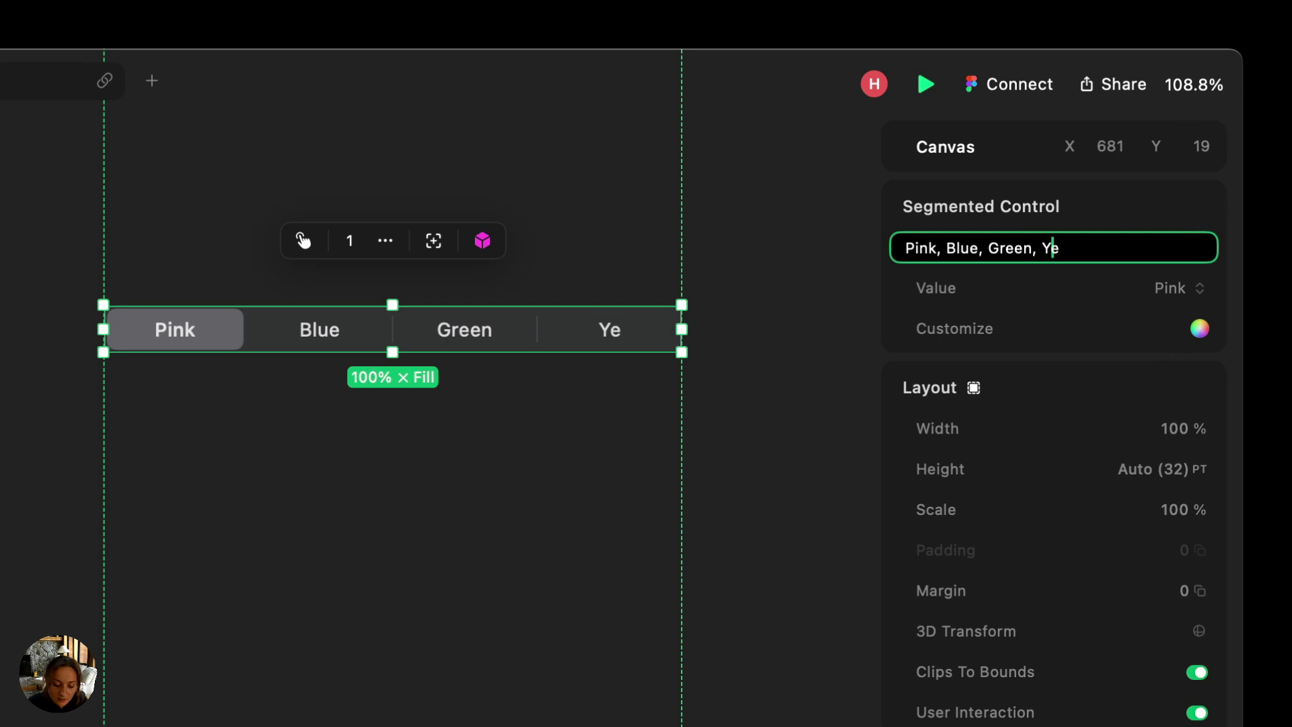
{"action": "type", "text": "llow, Orange,"}
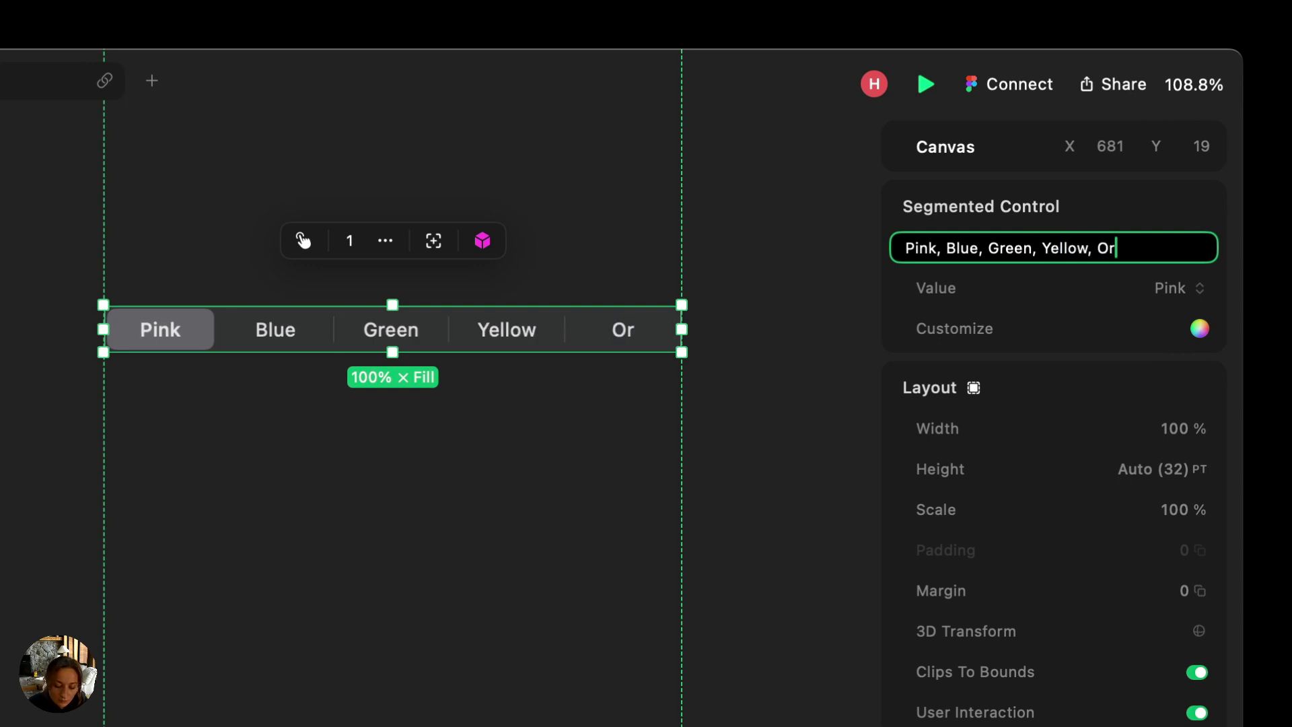
{"action": "type", "text": " Purple"}
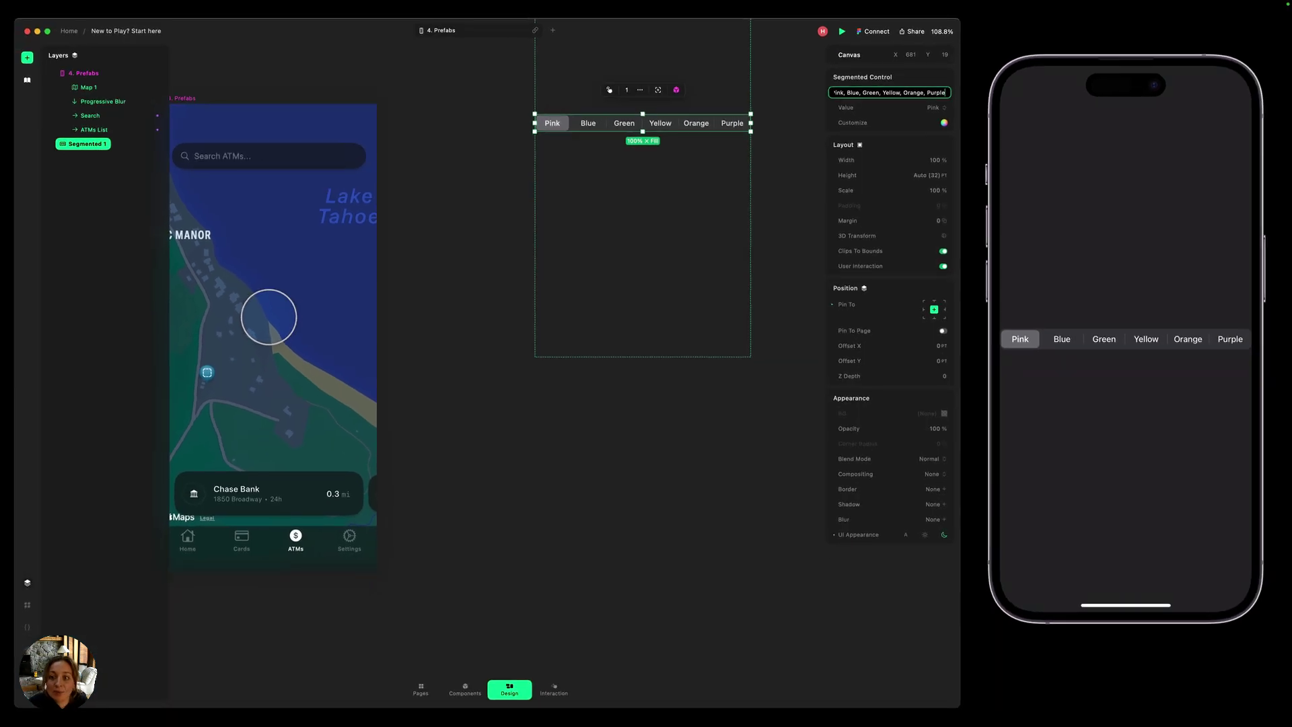
Test switching between the color segments in the phone preview, ending on Yellow, and finish editing the segment names
{"action": "left_click_drag", "start_coordinate": [1020, 339], "coordinate": [1188, 340]}
{"action": "left_click", "coordinate": [1062, 339]}
{"action": "left_click", "coordinate": [1146, 339]}
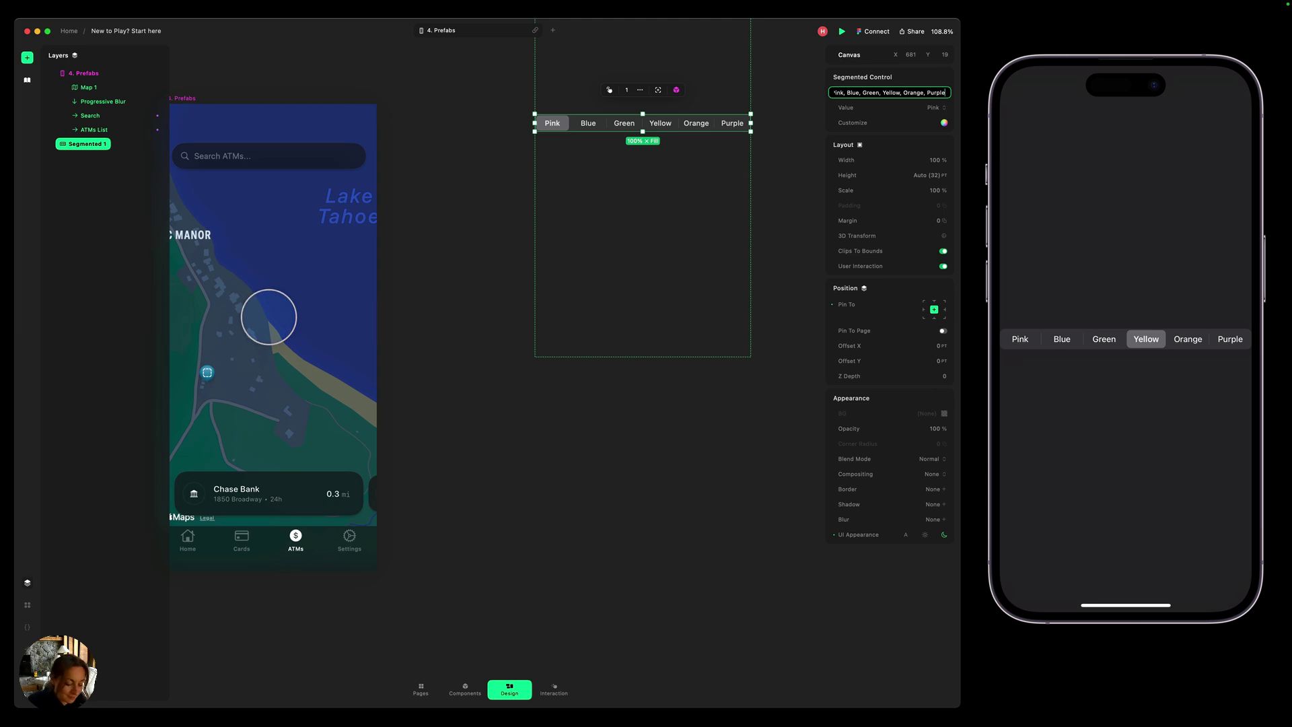
{"action": "key", "text": "Return"}
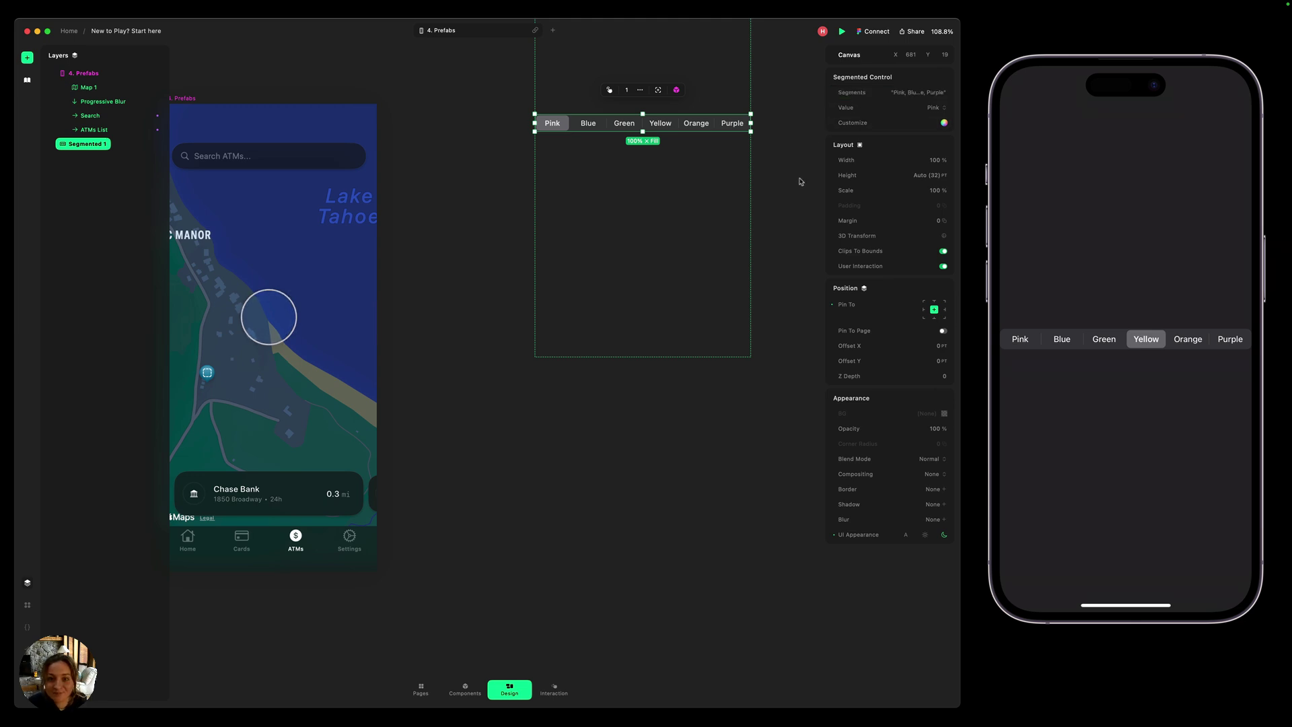